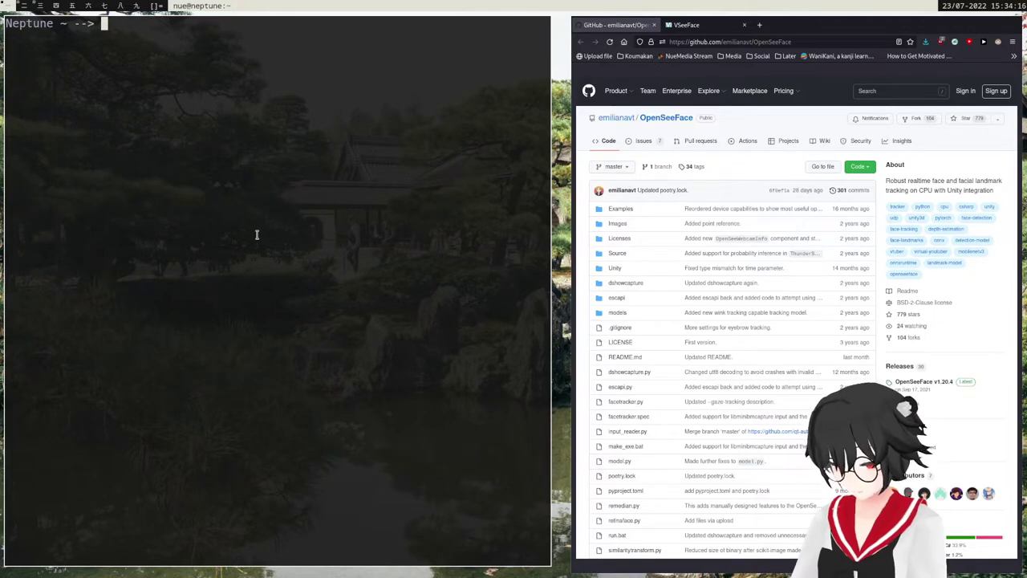
Step: Install git, python and steam with doas pacman -S, entering the account password and accepting the installation
type("d")
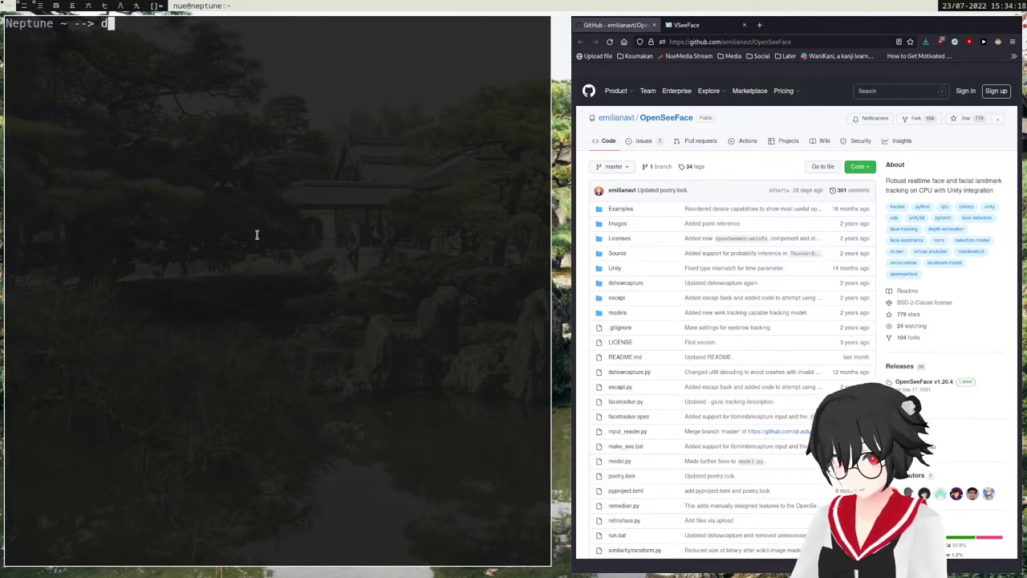
type("oas pacman -S")
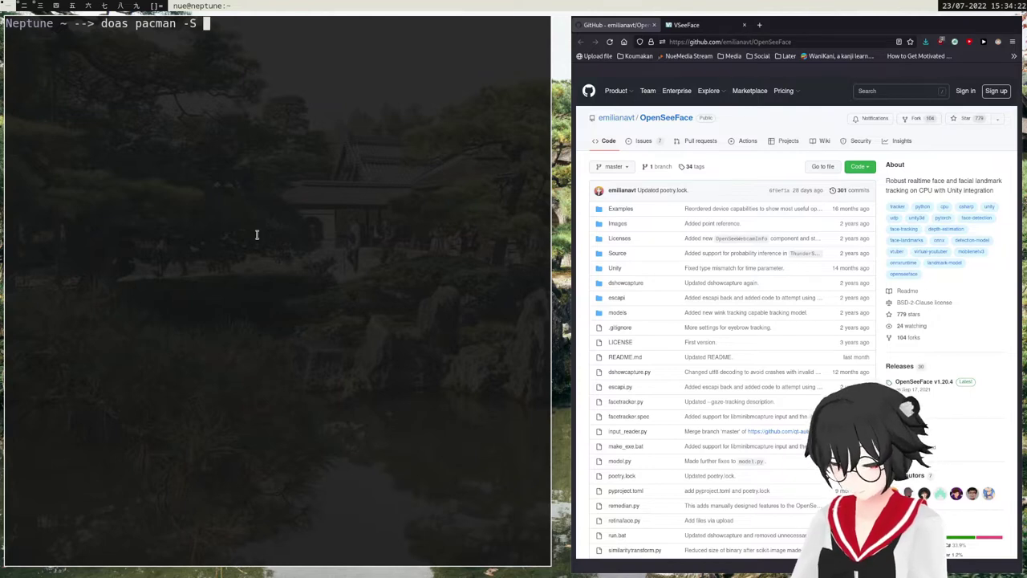
type(" git pyt")
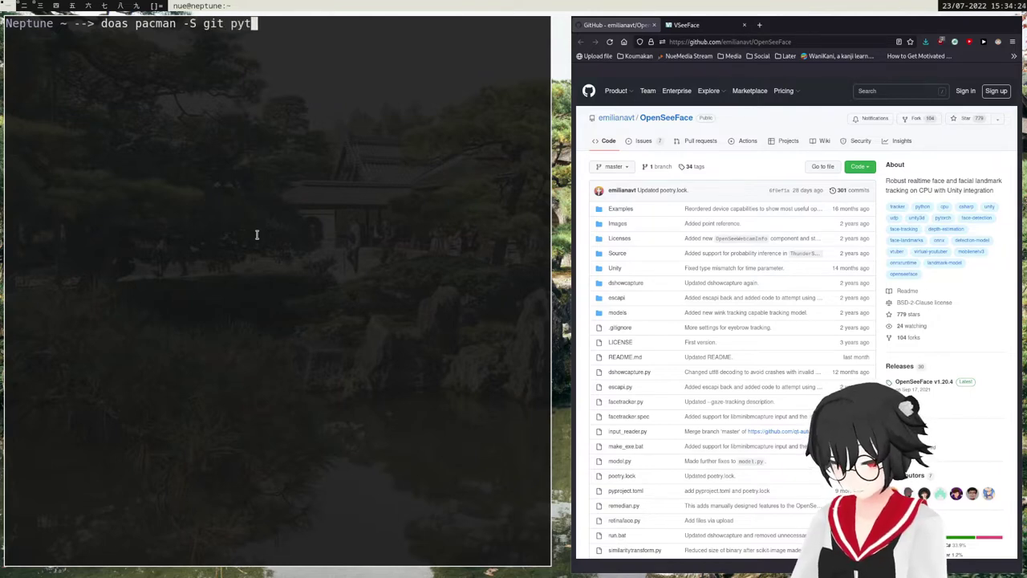
type("hon steam")
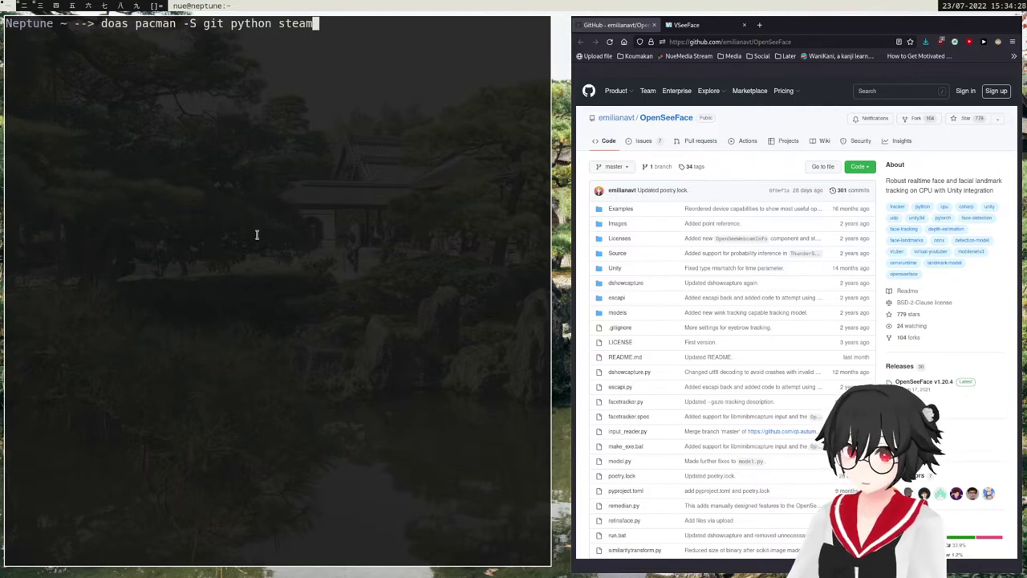
key("Return")
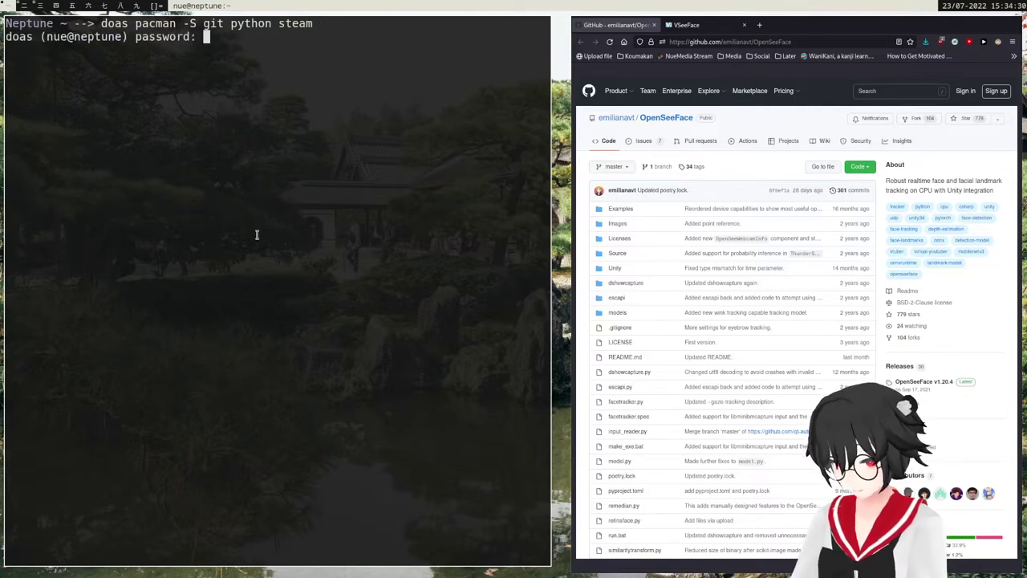
key("Return")
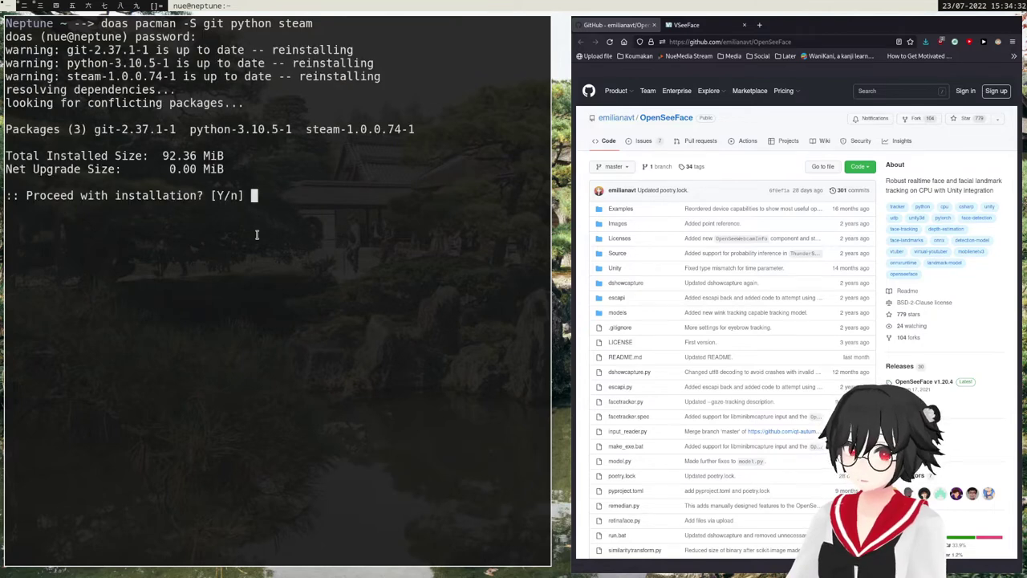
key("Return")
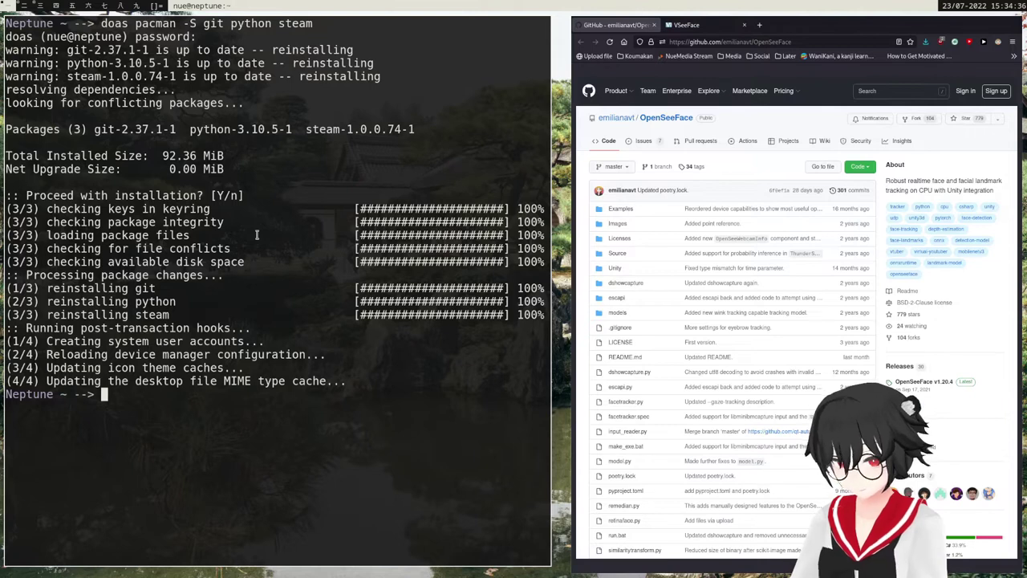
Step: Create a VSeeFace directory in the home folder, change into it and clear the terminal
type("mkdir VS")
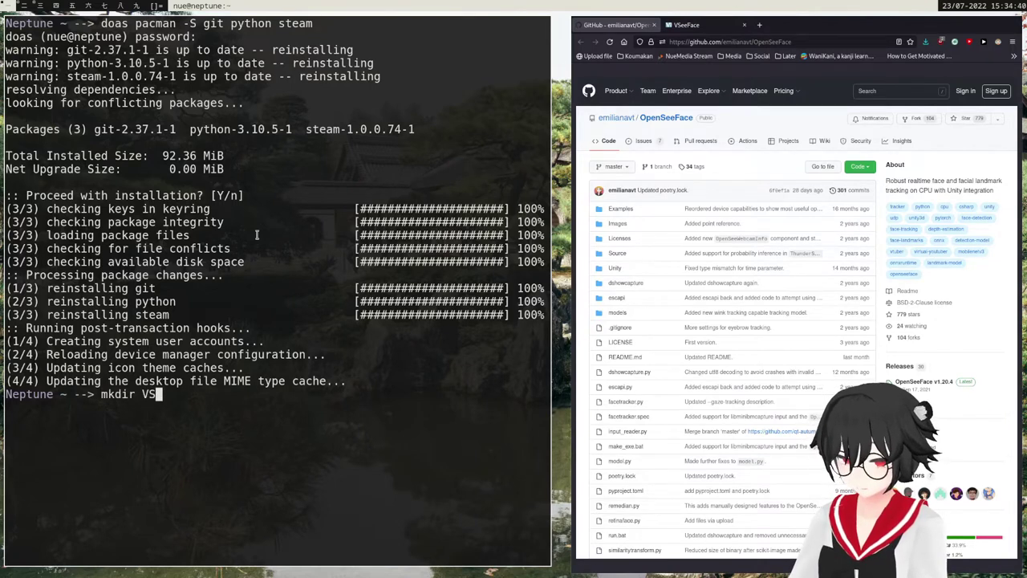
type("eeFace")
key("Return")
type("cd")
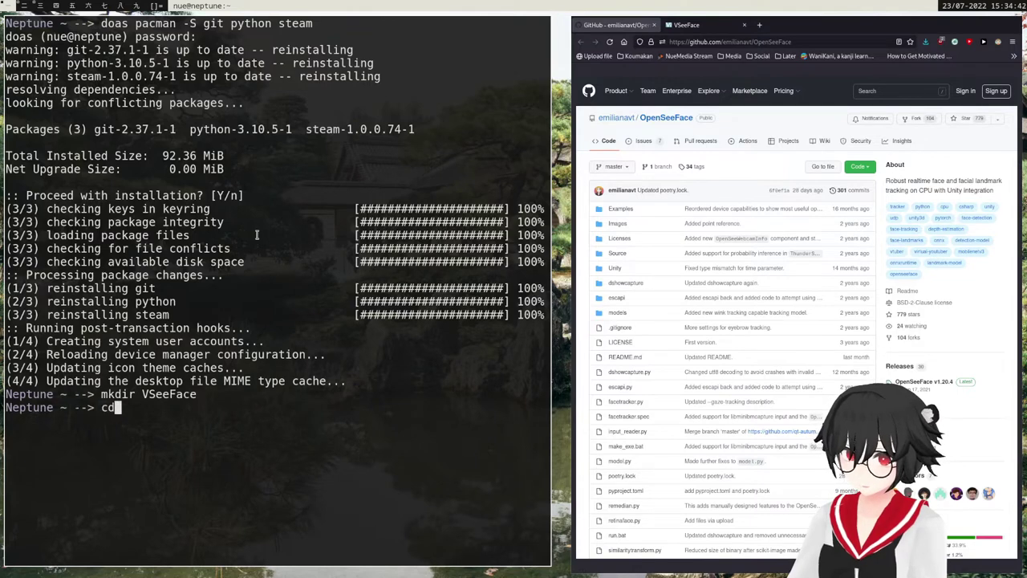
type(" VSee")
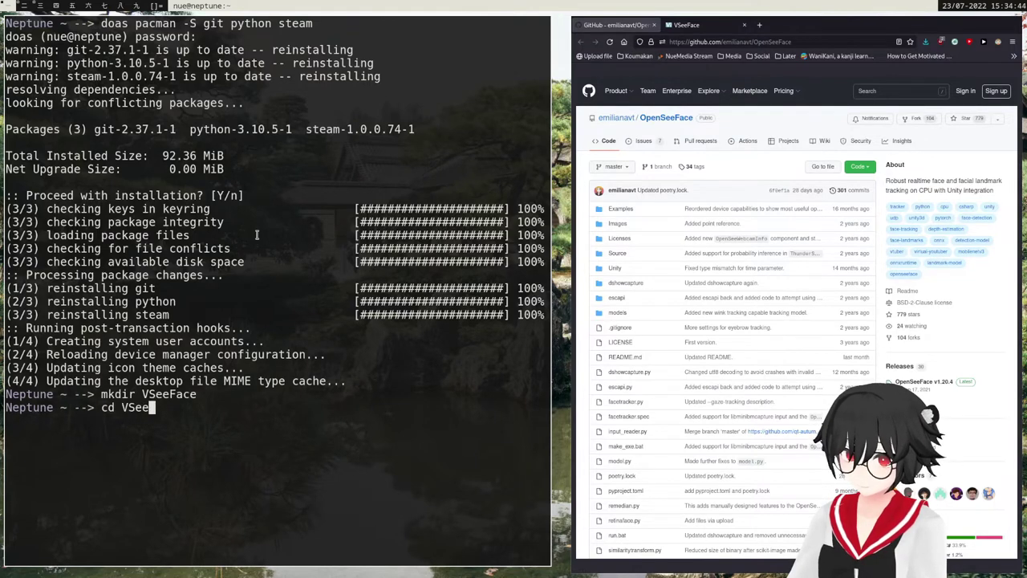
type("Face/")
key("Return")
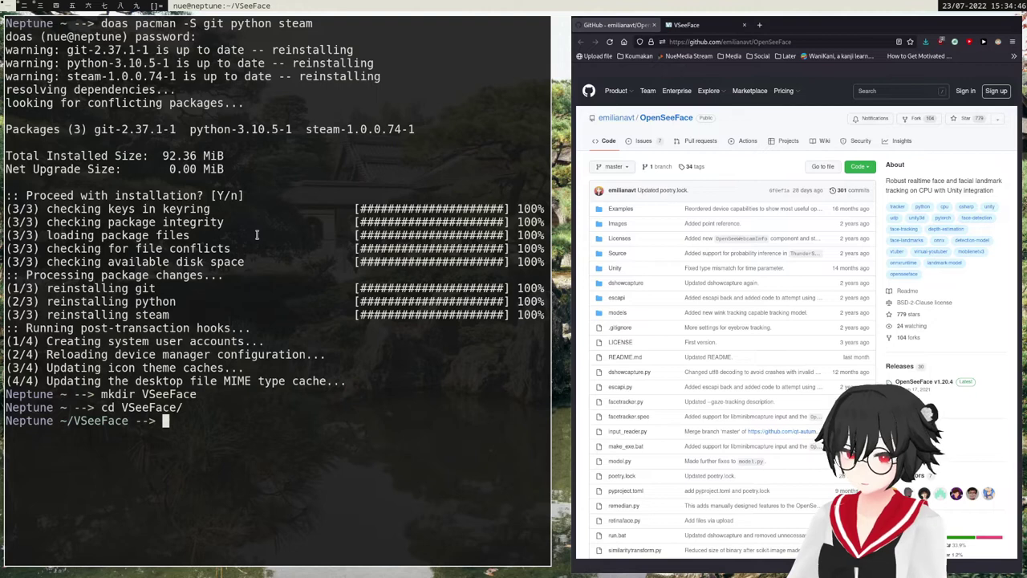
type("clear")
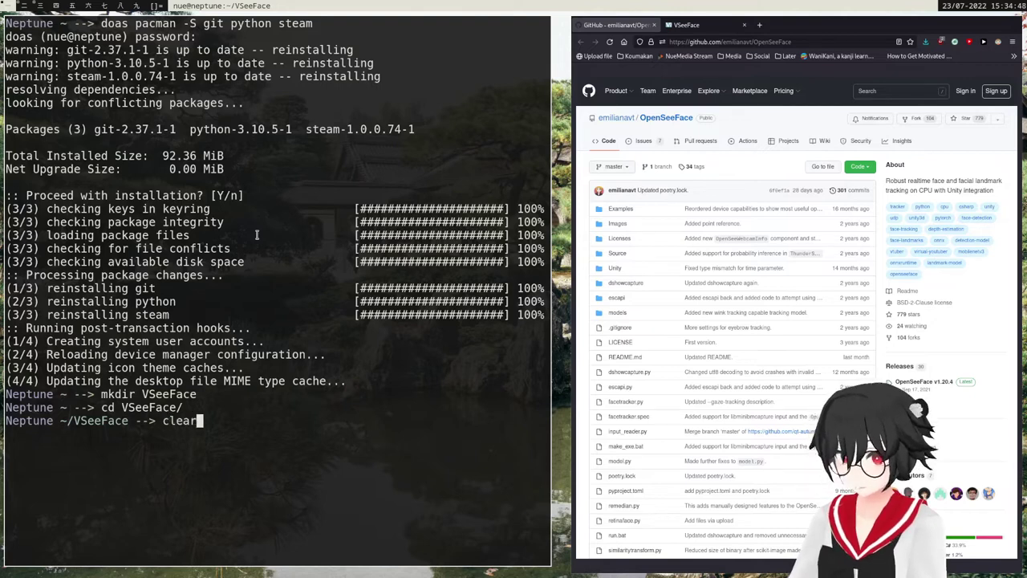
key("Return")
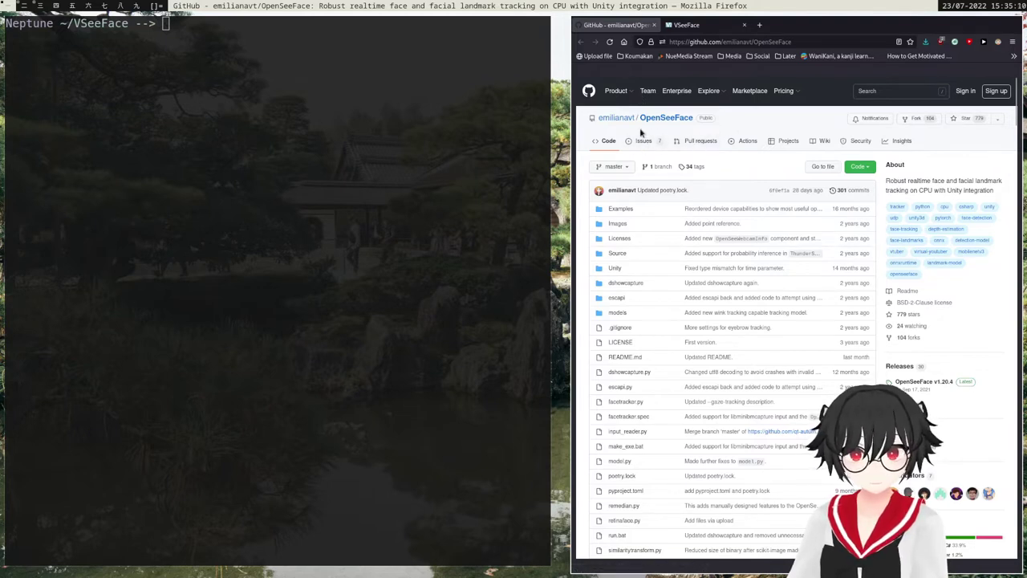
Step: Copy the HTTPS clone URL of the OpenSeeFace repository from its GitHub page
left_click(859, 166)
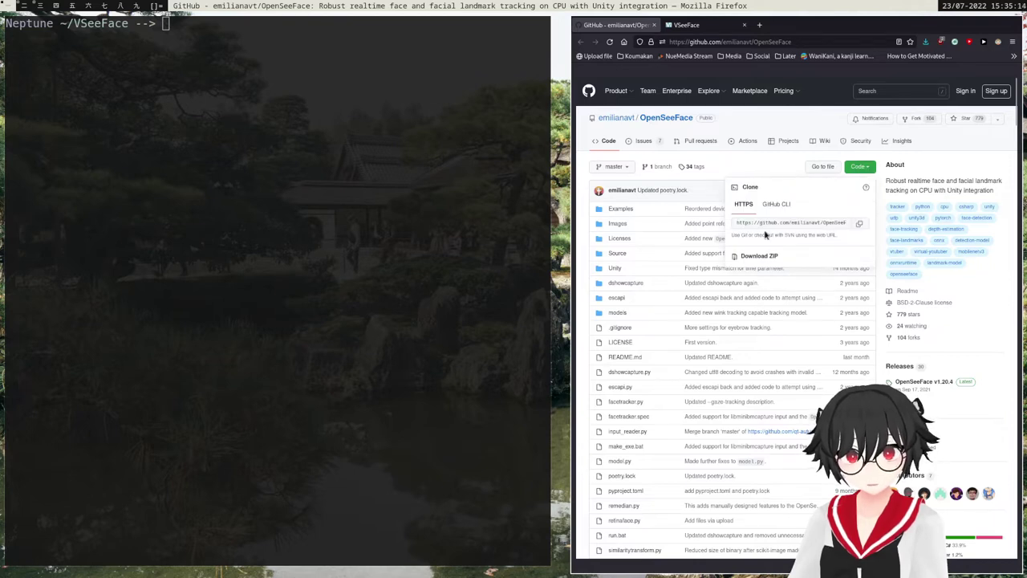
left_click(852, 170)
left_click(866, 170)
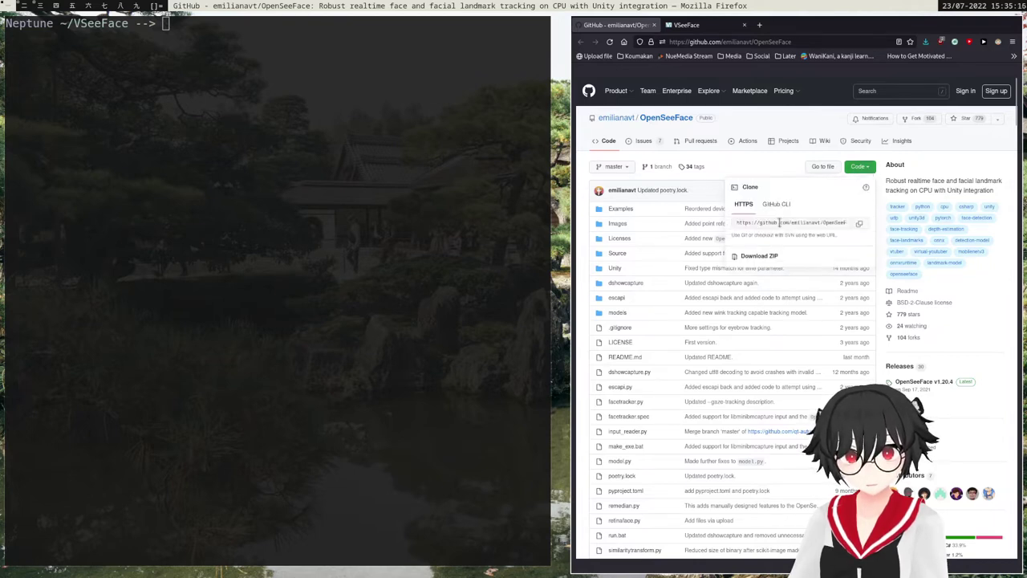
left_click_drag(737, 222, 849, 222)
key("ctrl+c")
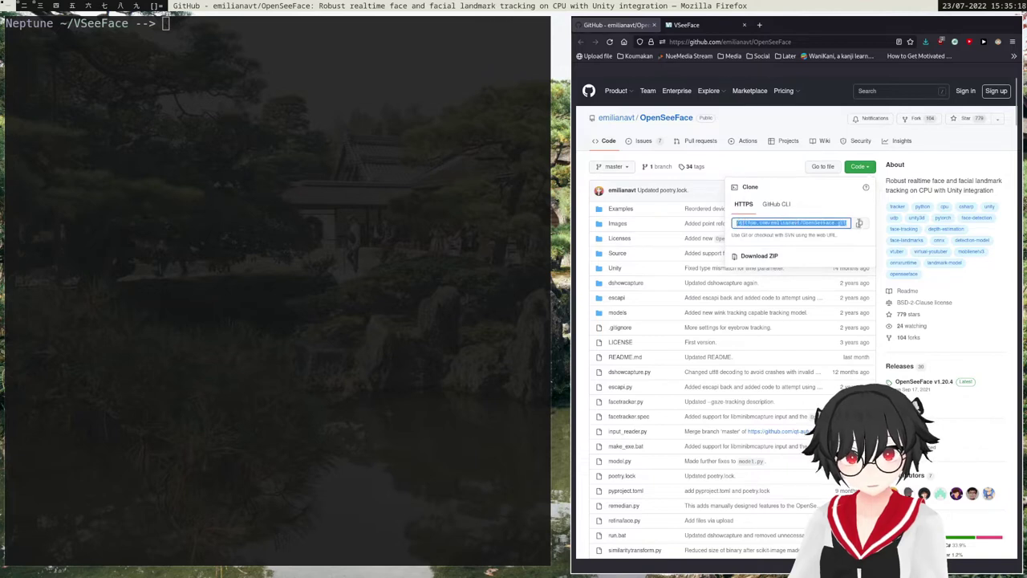
left_click(285, 170)
type("git clone")
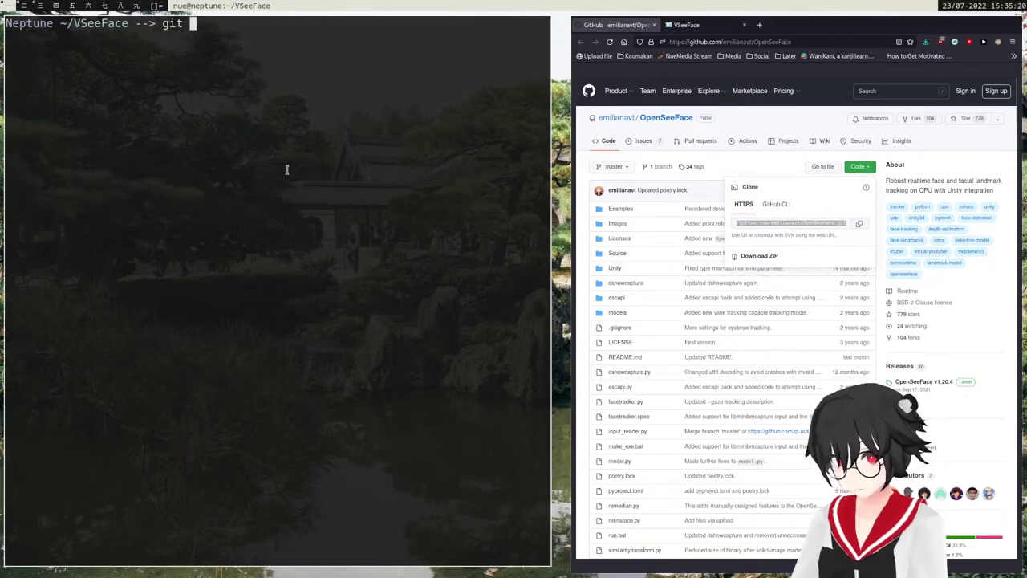
middle_click(287, 170)
key("Return")
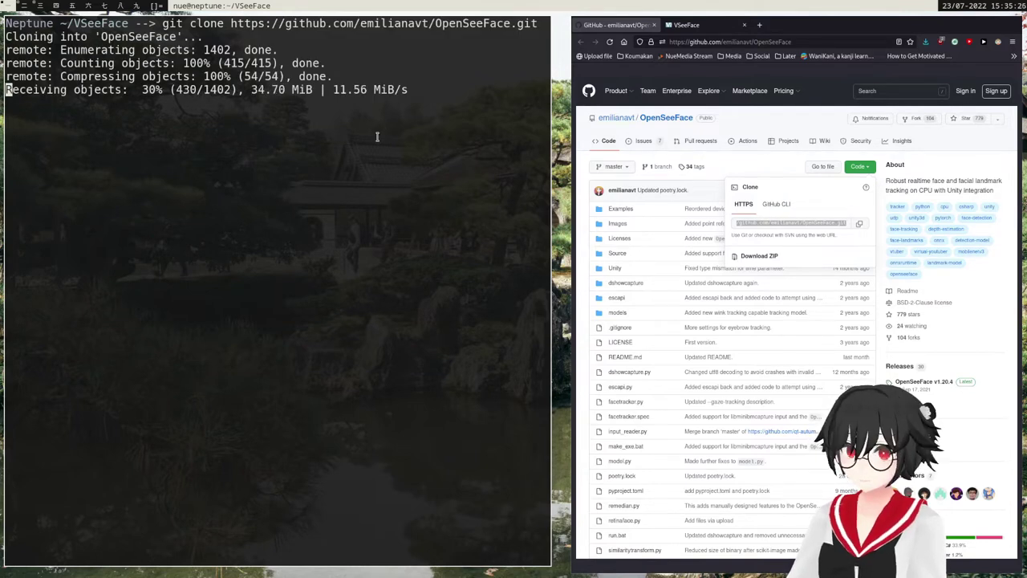
Step: Copy the link address of the v1.13.38 download on the VSeeFace website
mouse_move(663, 121)
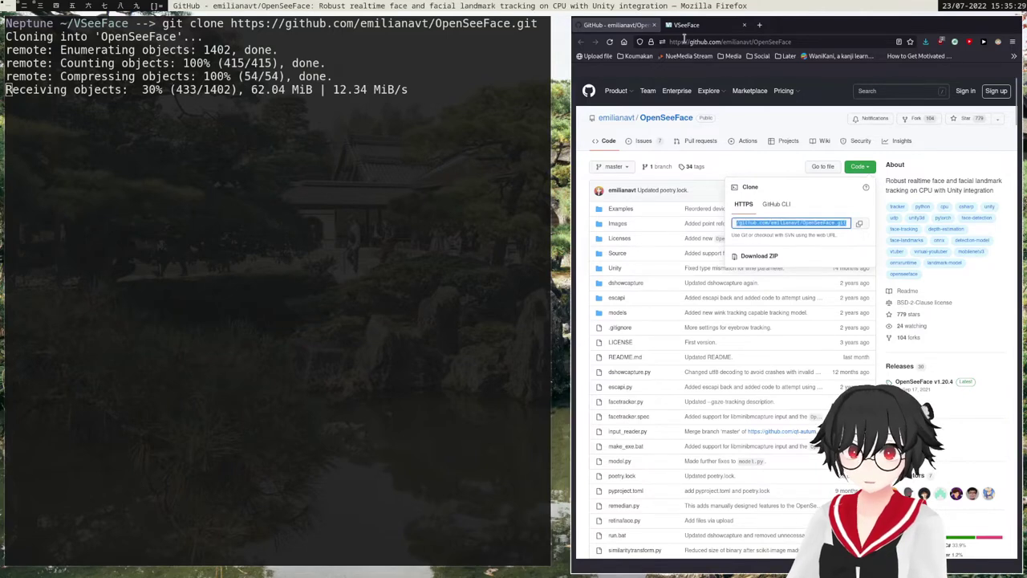
left_click(685, 28)
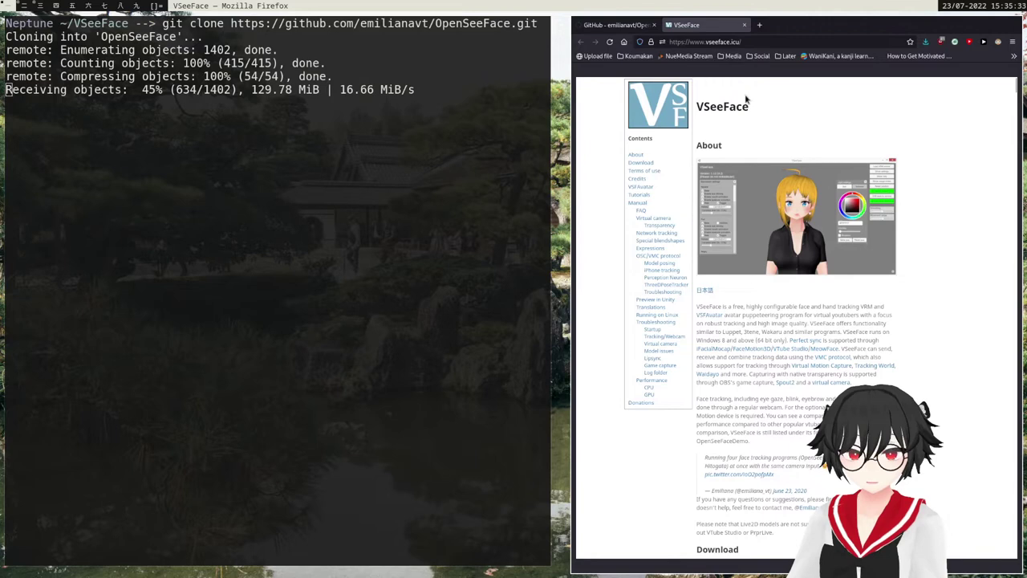
scroll(786, 183, "down", 1)
scroll(787, 183, "down", 5)
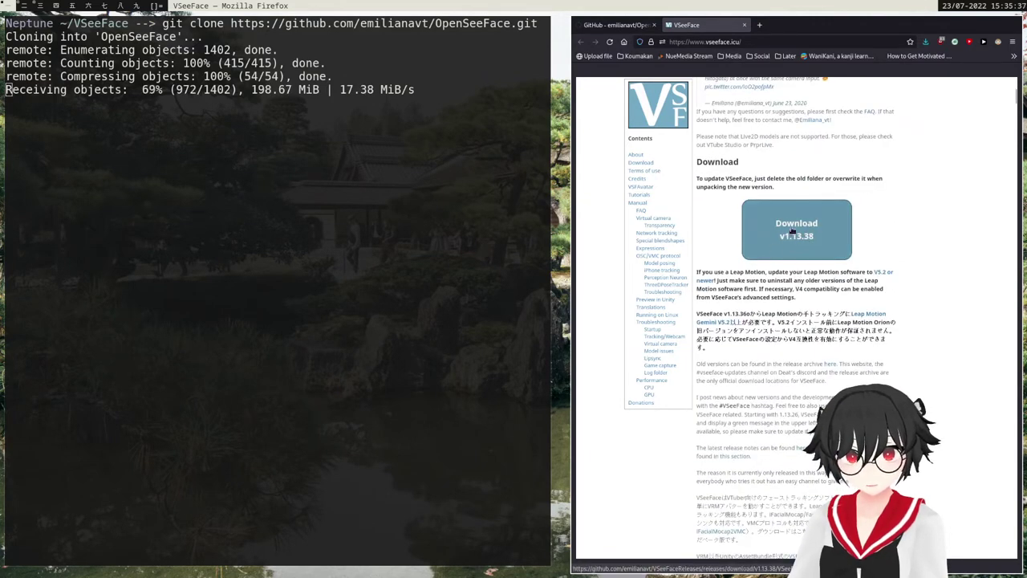
right_click(792, 228)
left_click(821, 299)
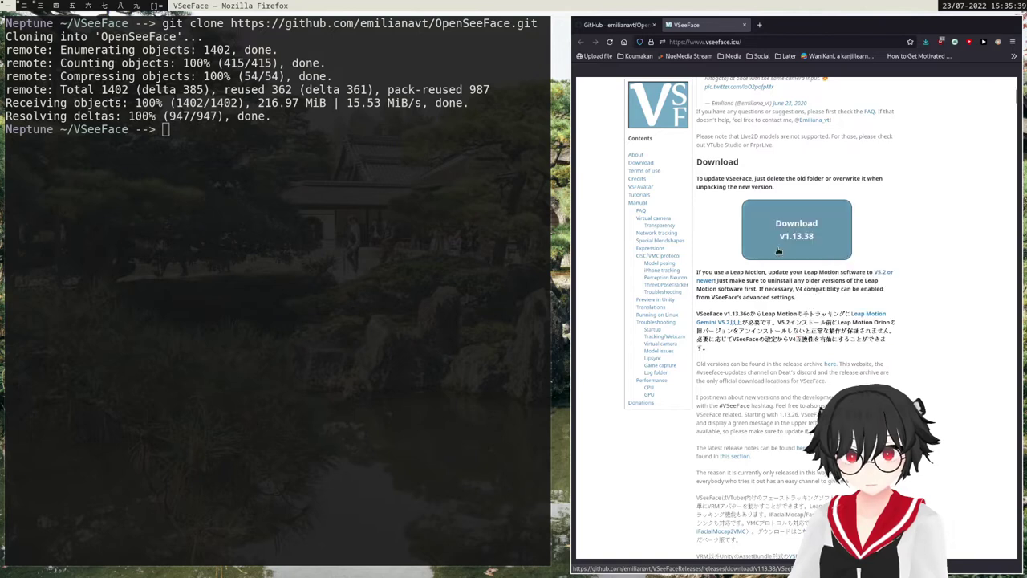
Step: Download VSeeFace-v1.13.38.zip into the VSeeFace directory using wget with the copied link
type("wget")
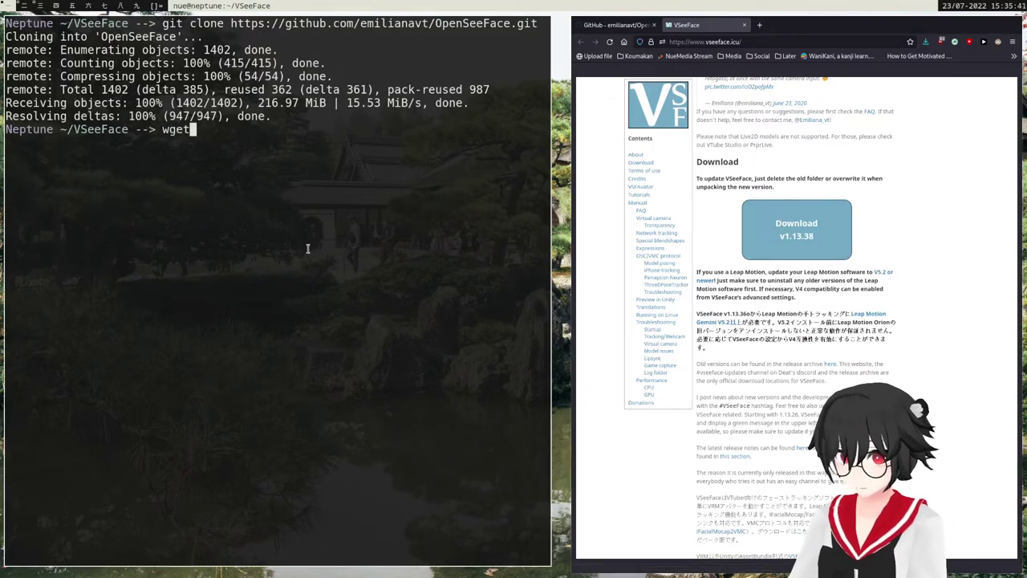
key("ctrl+shift+v")
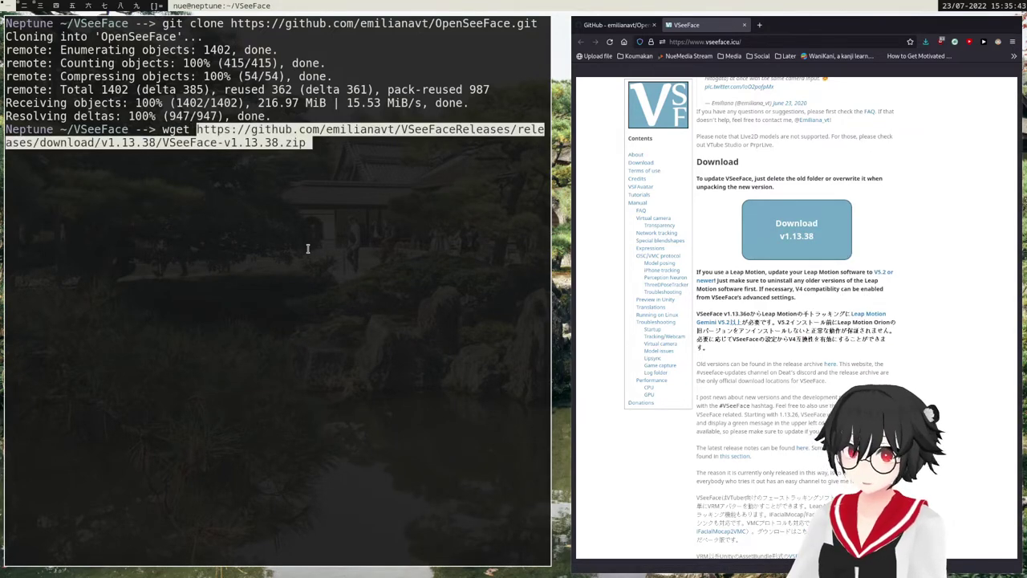
key("Return")
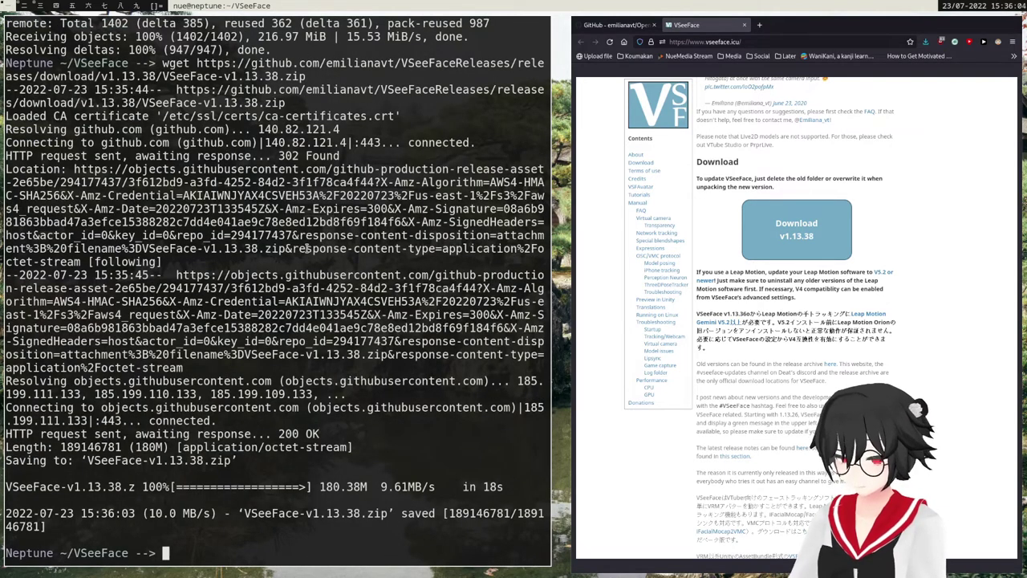
Step: Unzip VSeeFace-v1.13.38.zip in the VSeeFace directory
type("unzip")
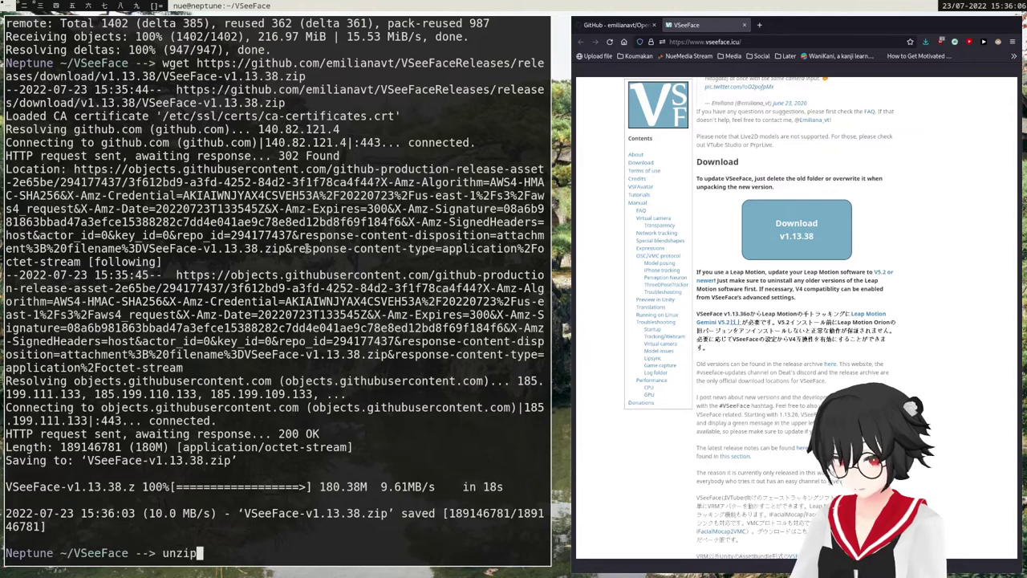
type(" VS")
key("Tab")
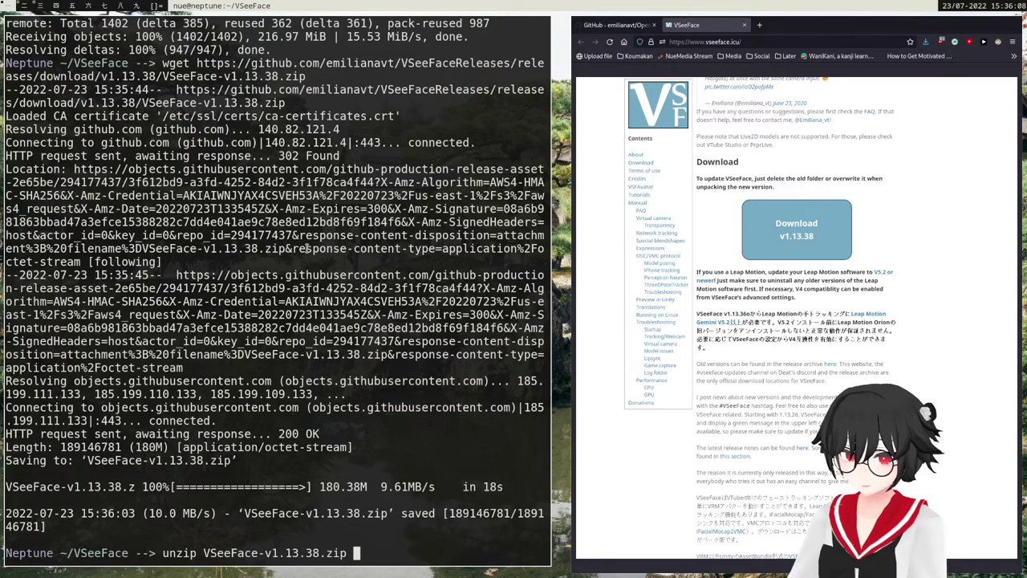
key("Return")
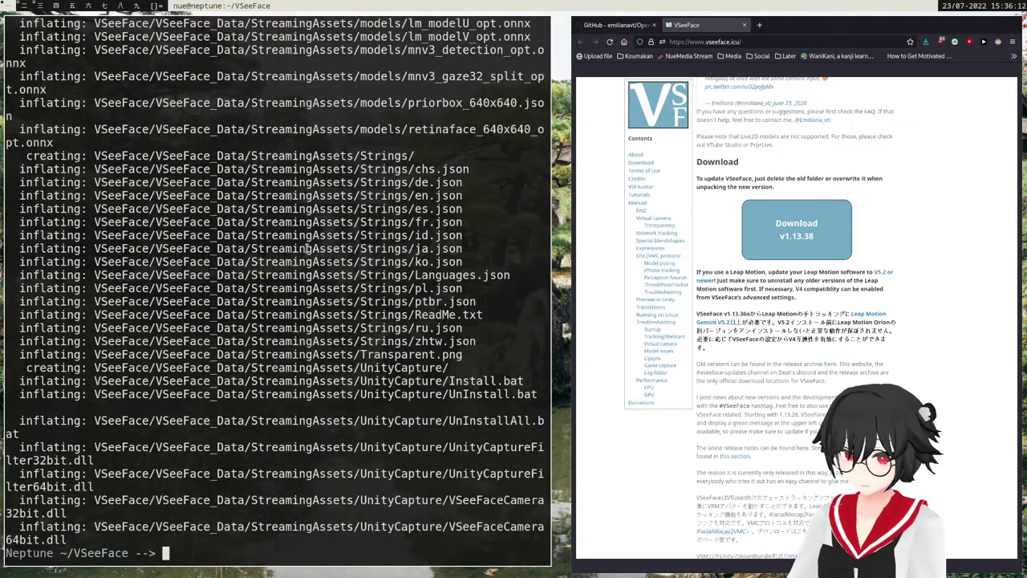
Step: Change into the extracted VSeeFace folder and list its contents
type("cd ")
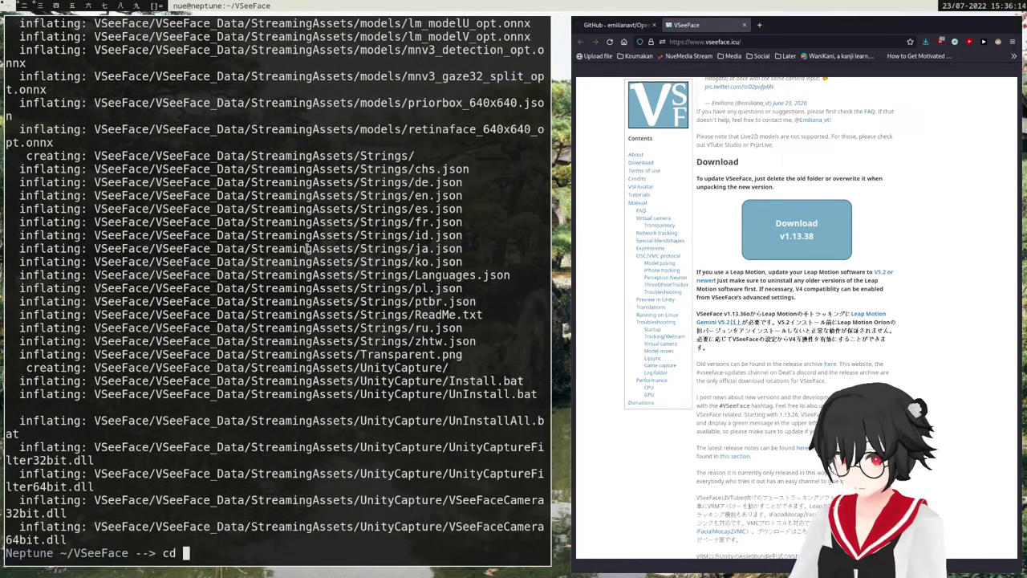
type("VSeeFace")
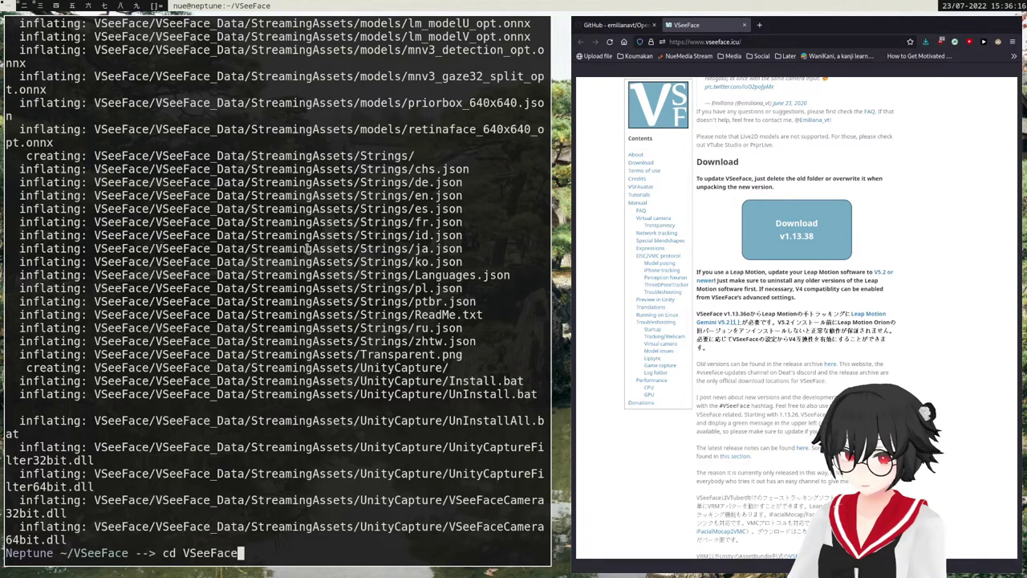
key("Return")
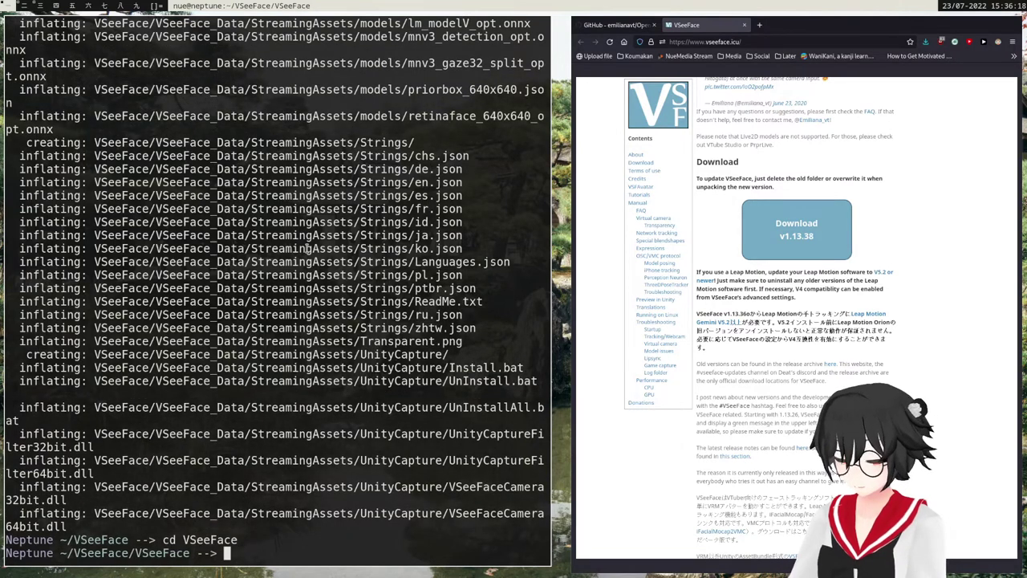
type("ls")
key("Return")
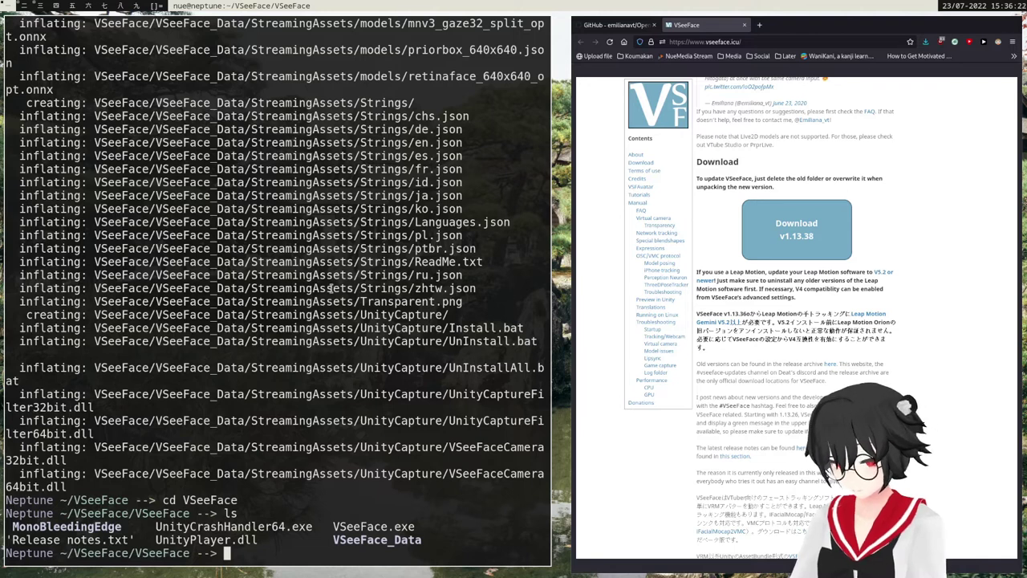
Step: Start an rm command and check the Running on Linux section of the VSeeFace manual for the plugin file to delete
type("rm")
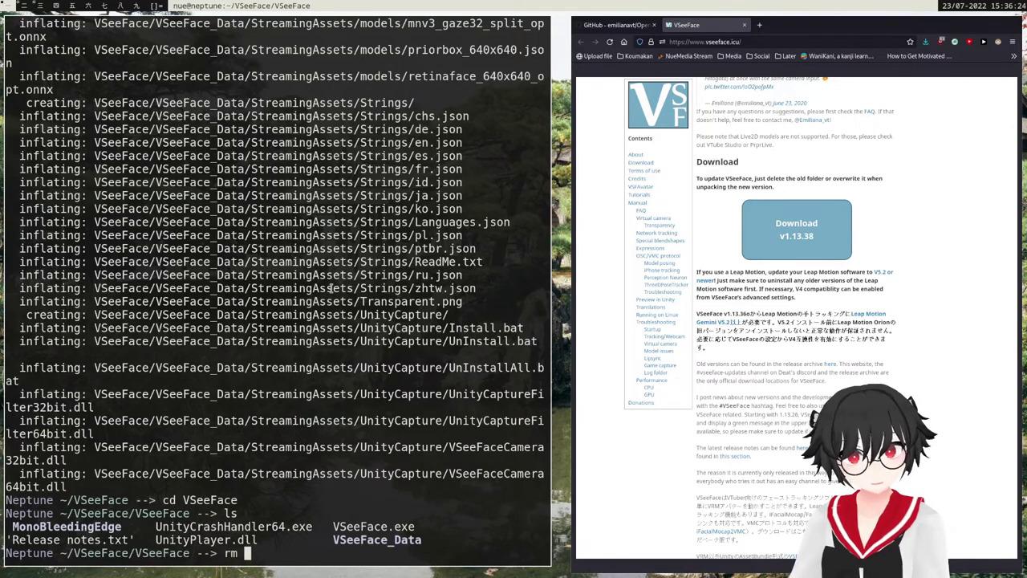
left_click(924, 204)
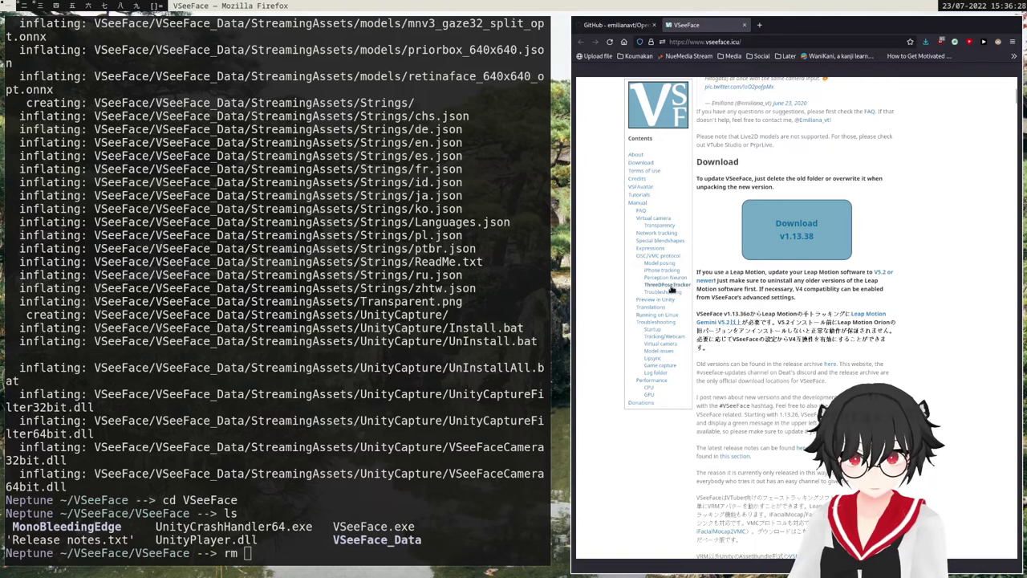
left_click(657, 315)
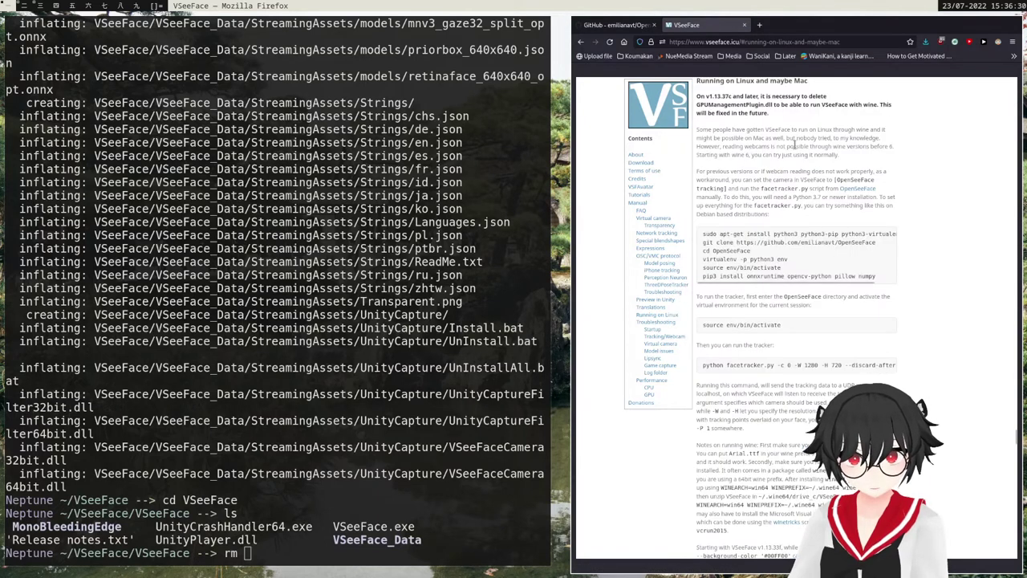
scroll(793, 144, "up", 3)
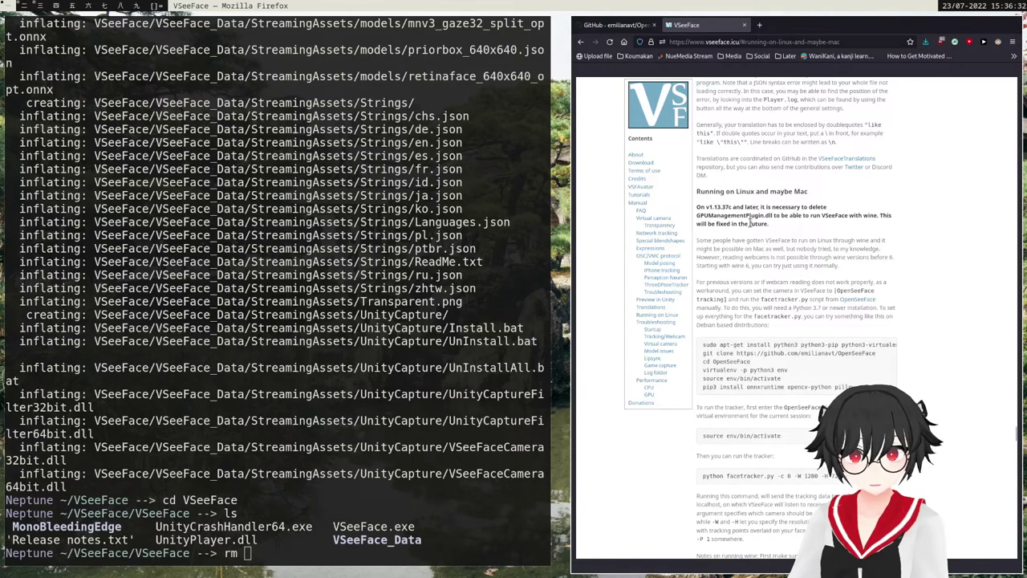
left_click_drag(696, 207, 764, 216)
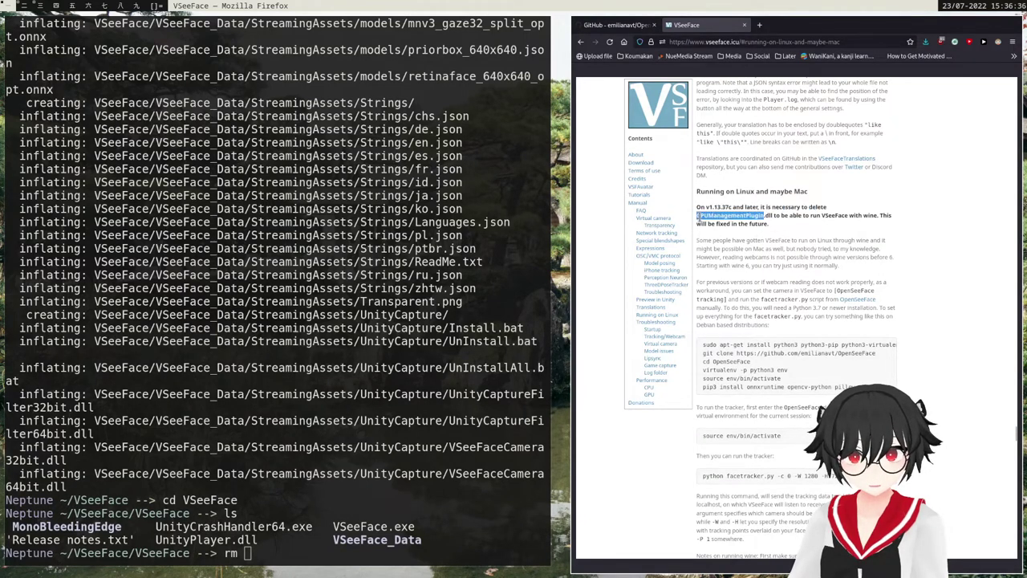
left_click(790, 228)
Step: Extend the rm command in the terminal with the path VSeeFace_Data/ and list the possible completions
left_click(394, 345)
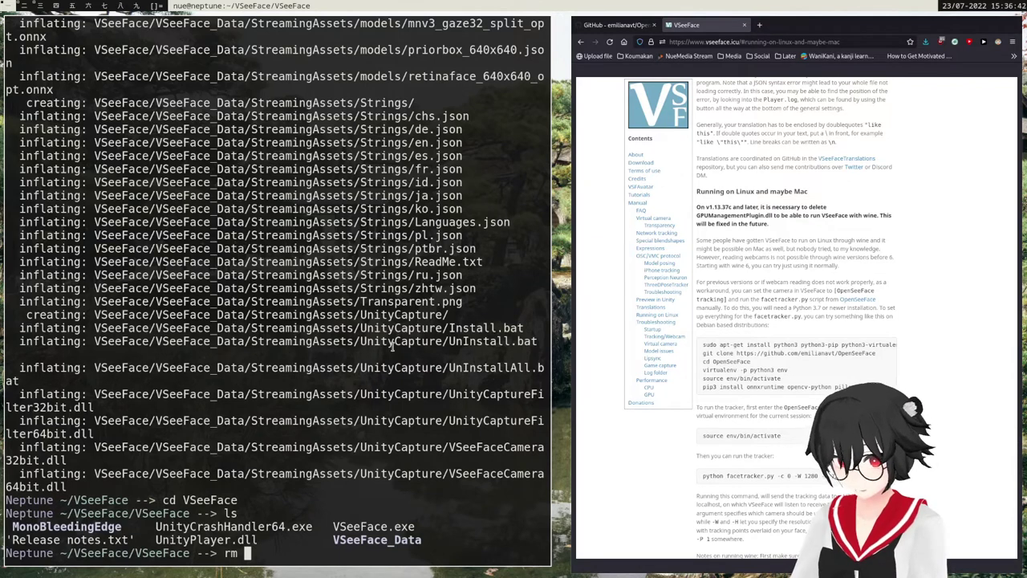
type("VSeeFace")
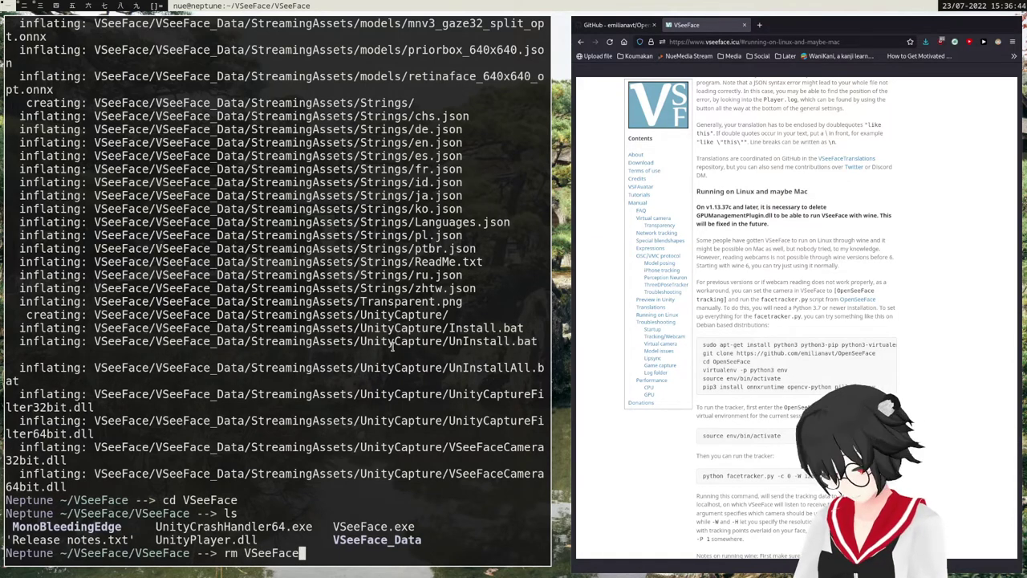
type("_Data/")
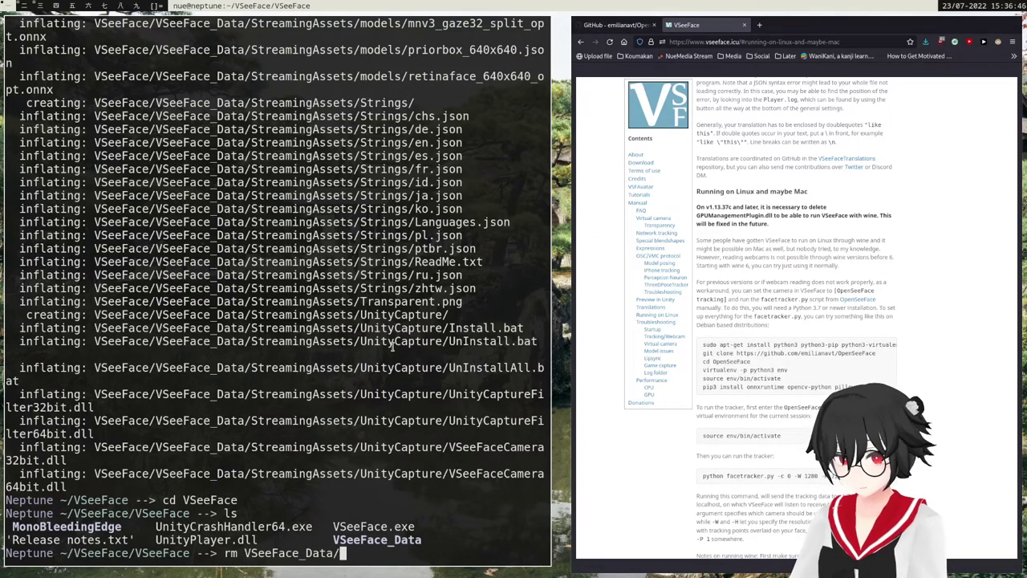
key("Tab")
key("Tab")
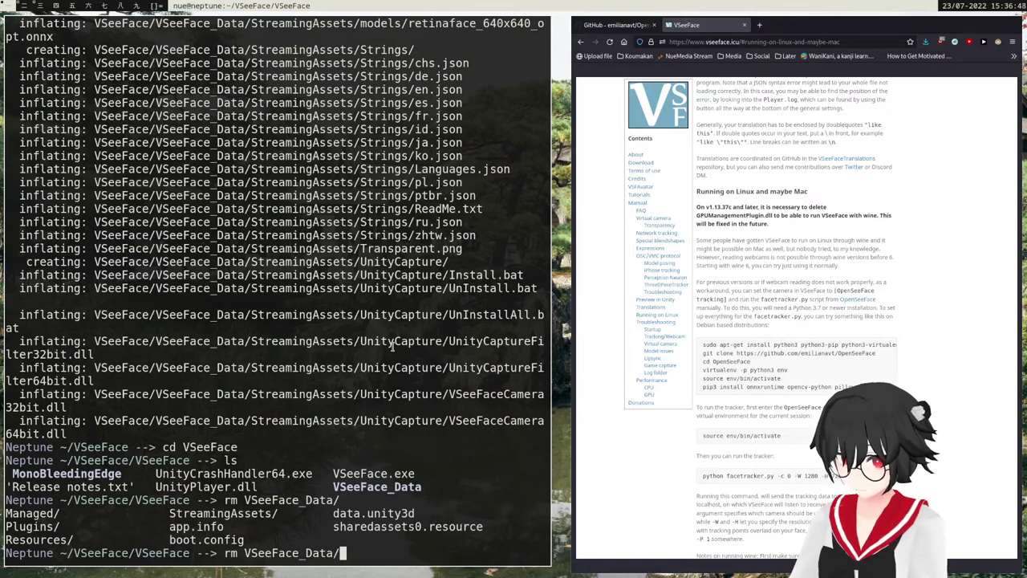
type("Res")
key("Tab")
key("Tab")
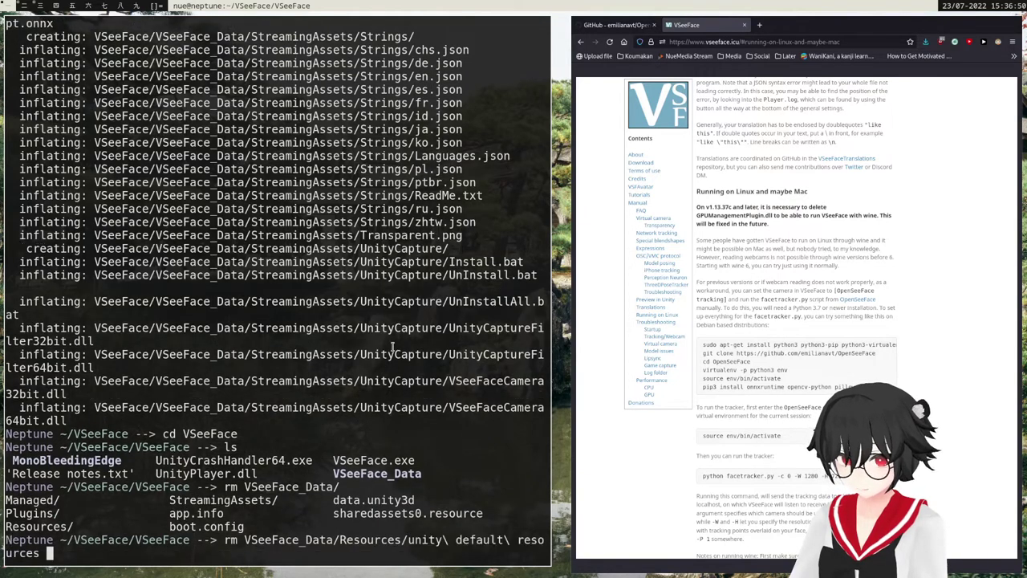
key("BackSpace")
key("BackSpace")
key("BackSpace")
key("BackSpace")
key("BackSpace")
key("BackSpace")
key("BackSpace")
key("BackSpace")
key("BackSpace")
key("BackSpace")
key("BackSpace")
key("BackSpace")
key("BackSpace")
key("BackSpace")
key("BackSpace")
key("BackSpace")
key("BackSpace")
key("BackSpace")
key("BackSpace")
key("BackSpace")
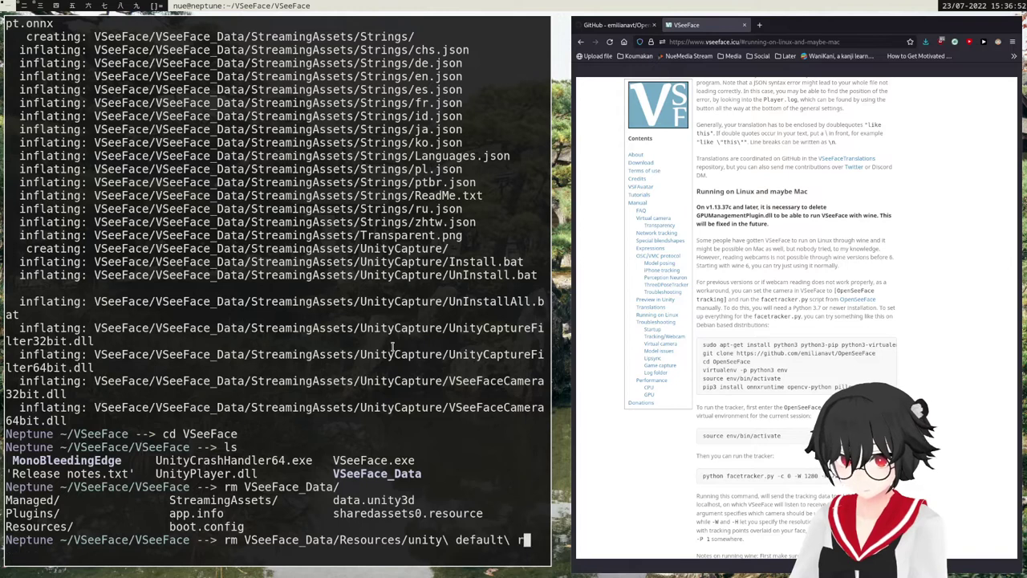
key("BackSpace")
key("BackSpace")
Step: Delete GPUManagementPlugin.dll from VSeeFace_Data/Plugins/x86_64 using the rm command
type("Pl")
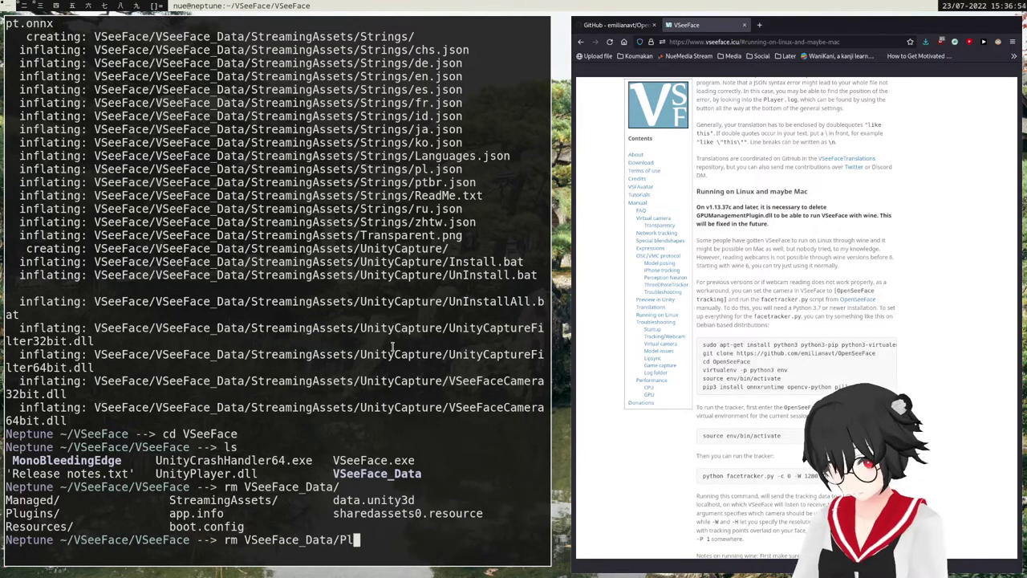
key("Tab")
type("x")
key("Tab")
key("Tab")
key("Tab")
key("y")
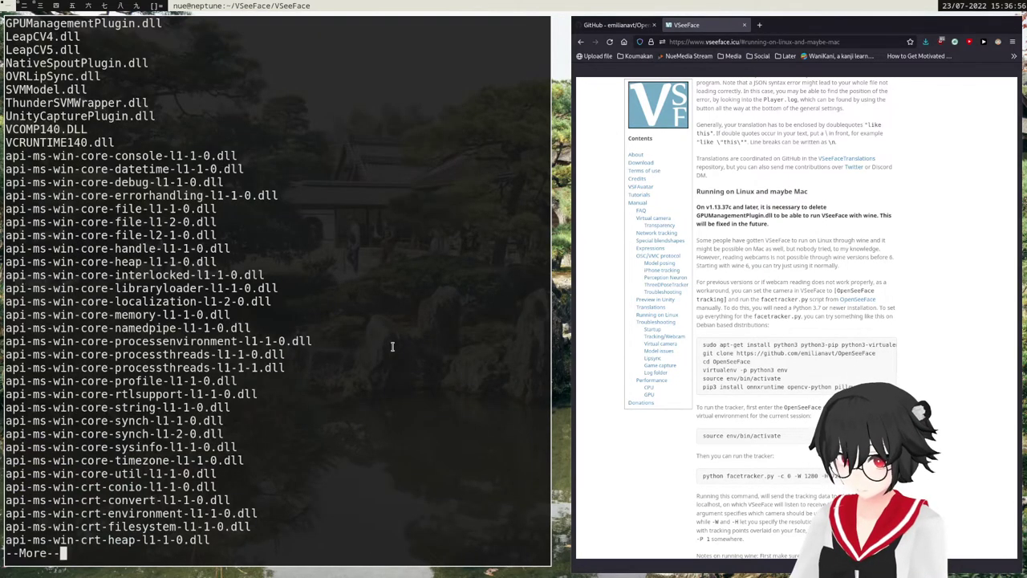
type("q")
type("GP")
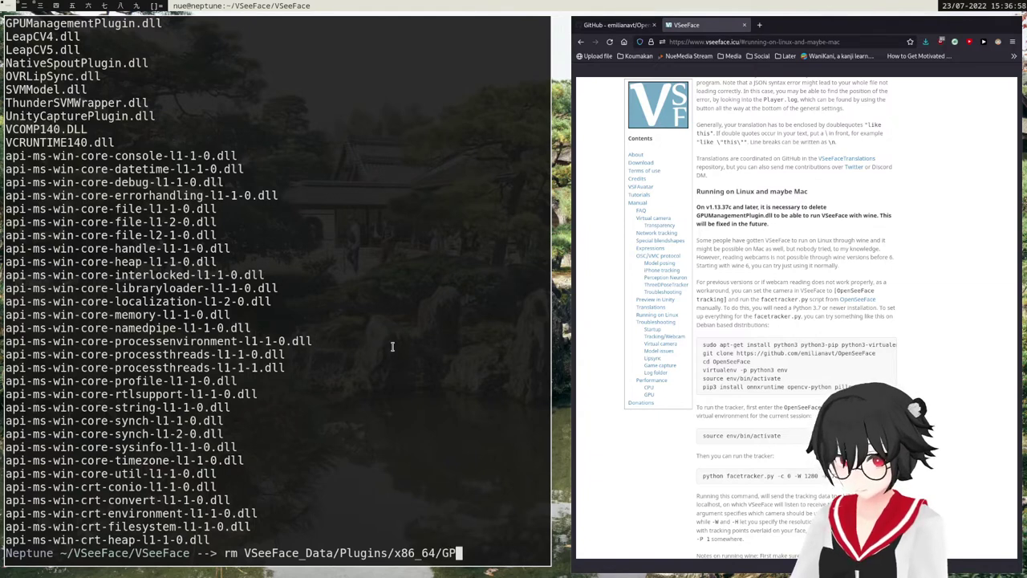
key("Tab")
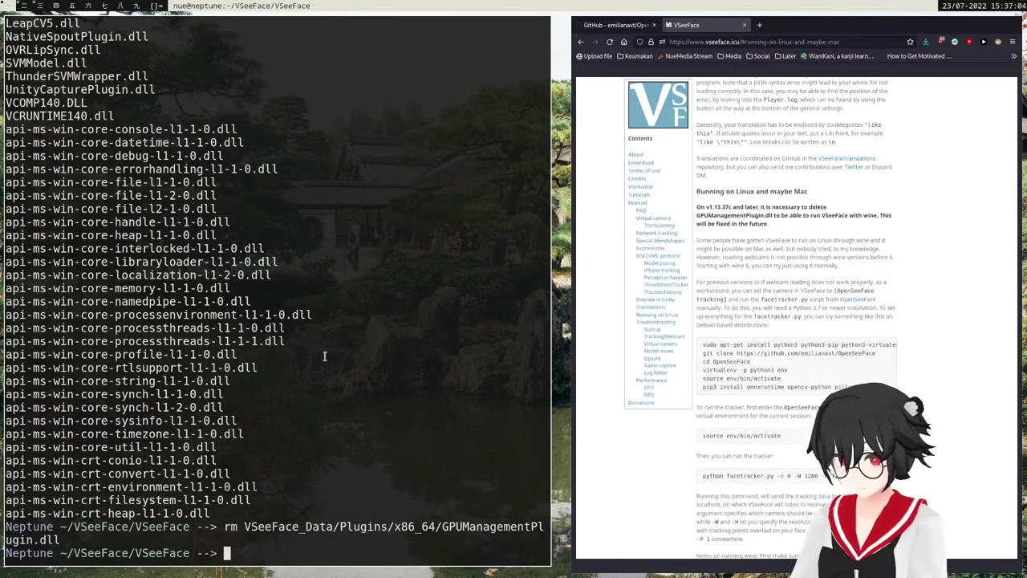
Step: Go up to the parent VSeeFace directory and list its contents
type("cd ..")
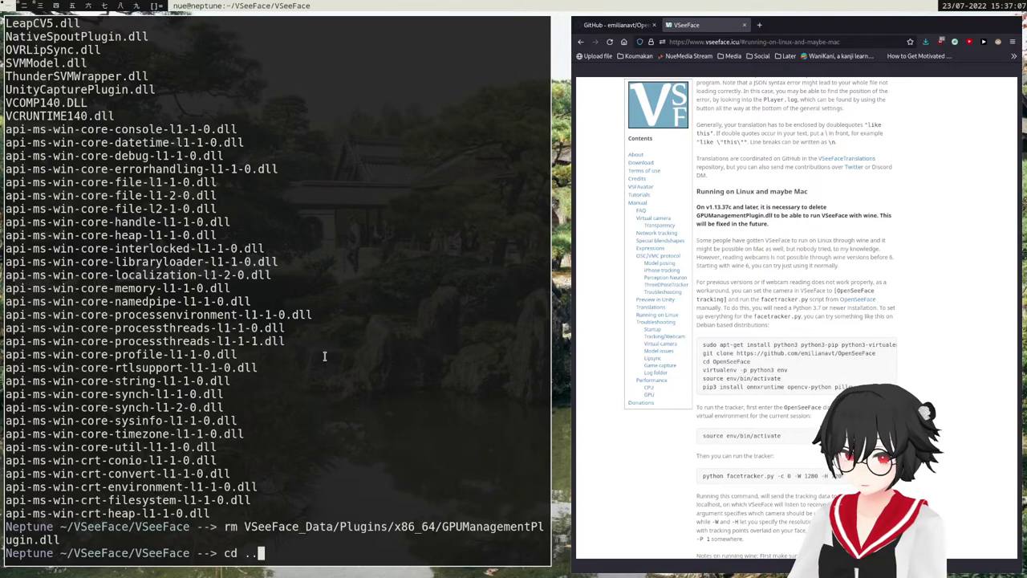
key("Return")
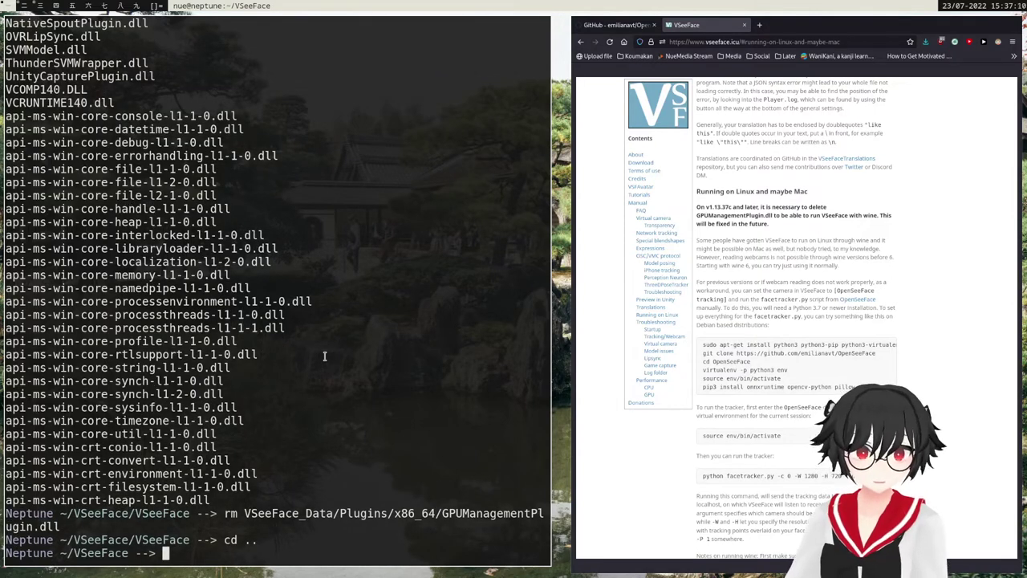
type("ls")
key("Return")
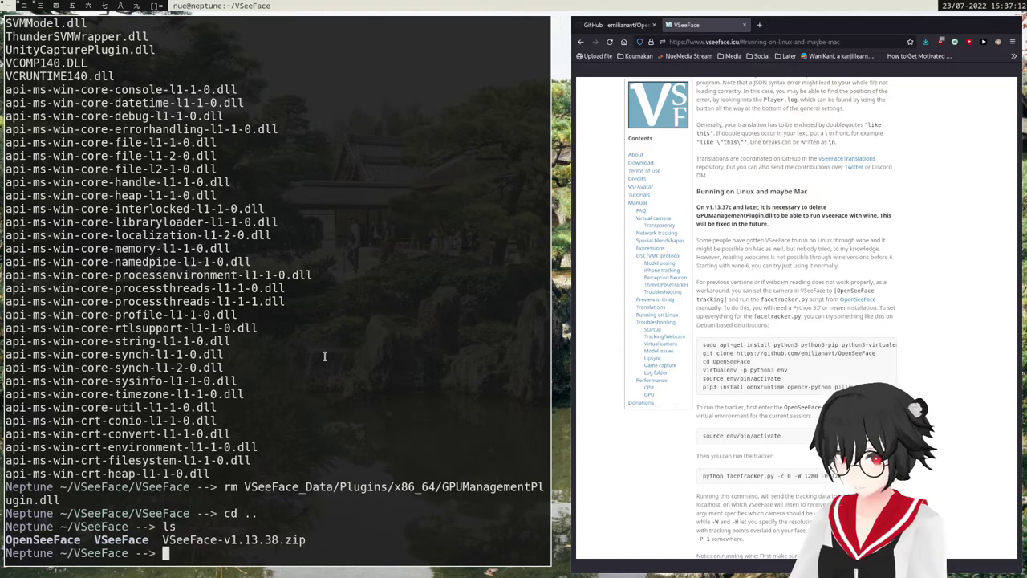
Step: Change into the OpenSeeFace directory
type("cd ")
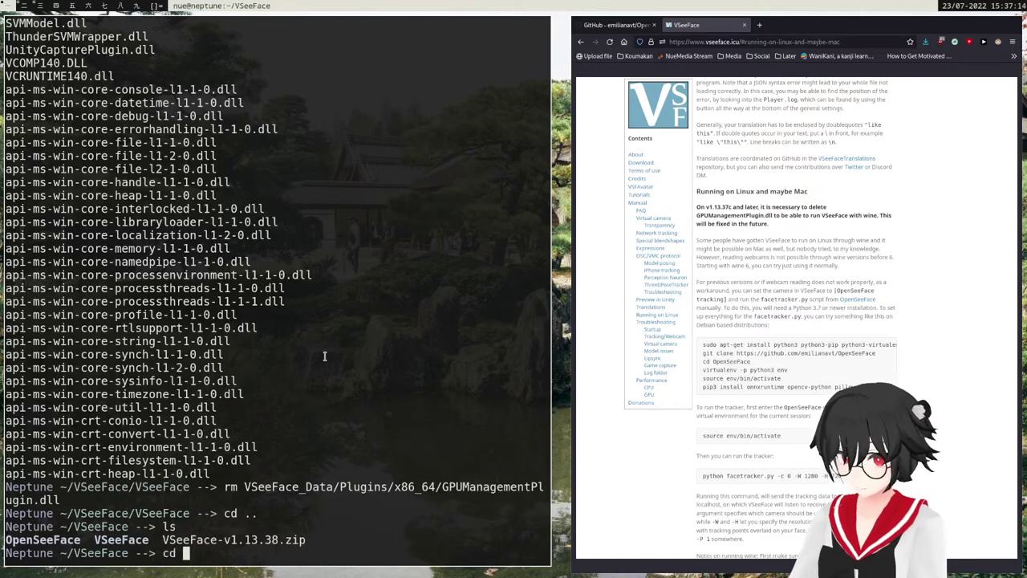
type("Op")
key("Tab")
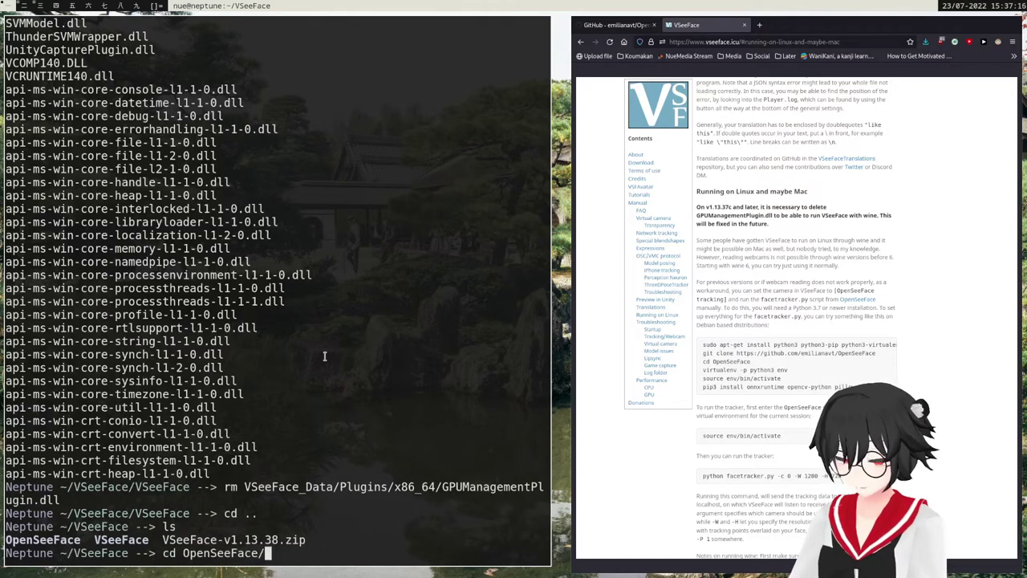
key("Return")
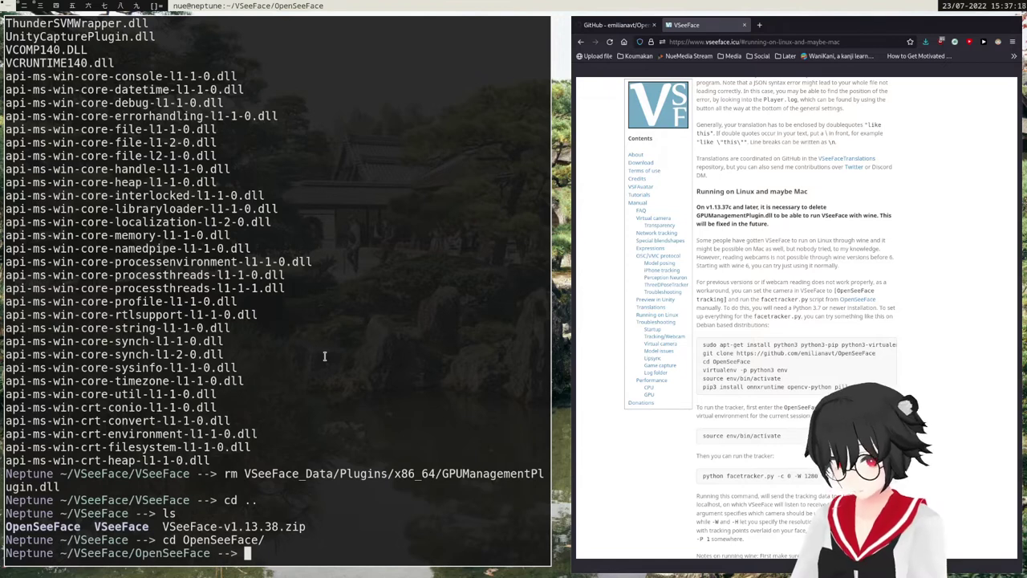
Step: Create a Python virtual environment inside the OpenSeeFace directory with python -m venv
type("py")
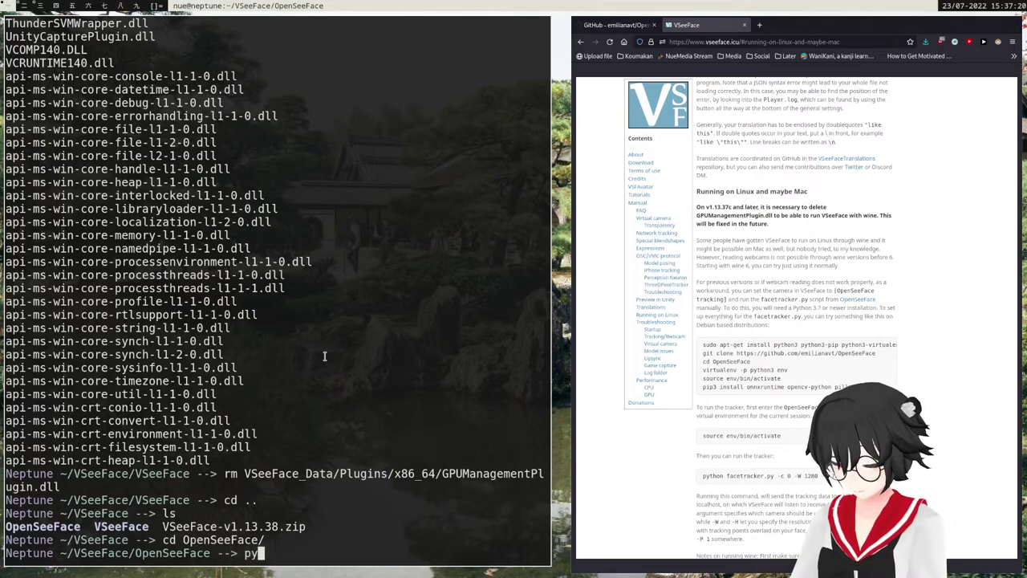
type("thon -")
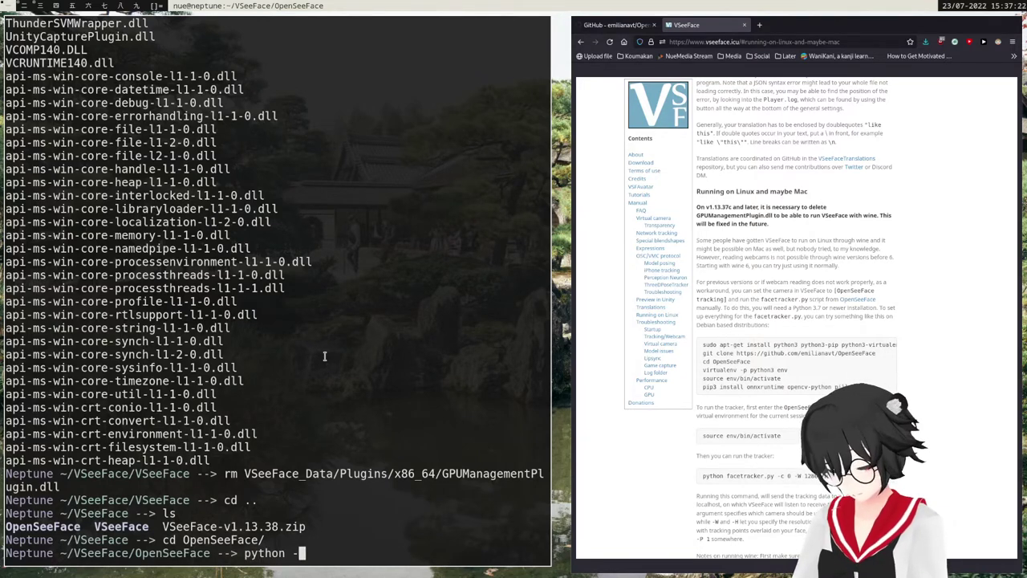
type("m venv")
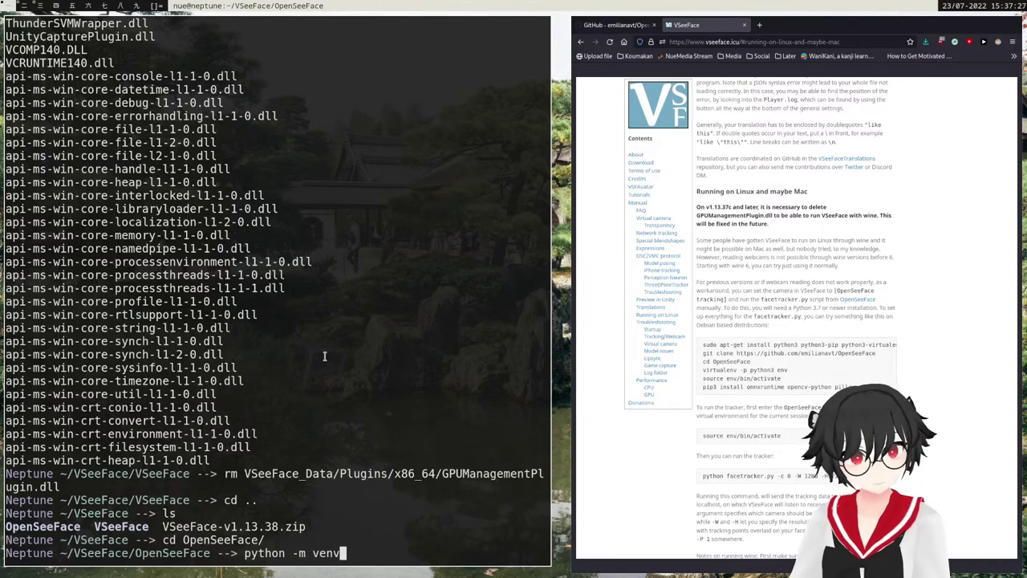
type(" .")
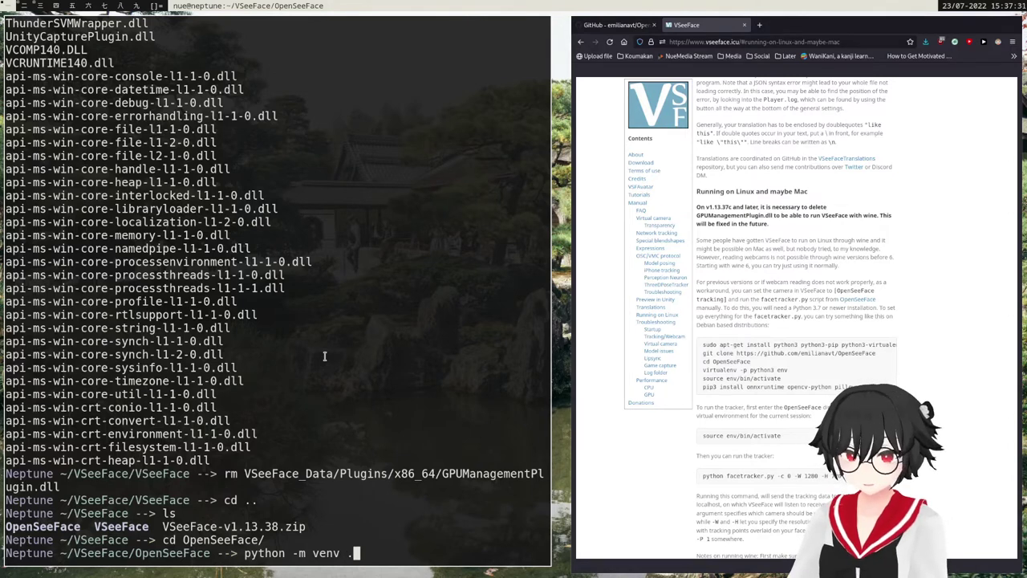
key("Return")
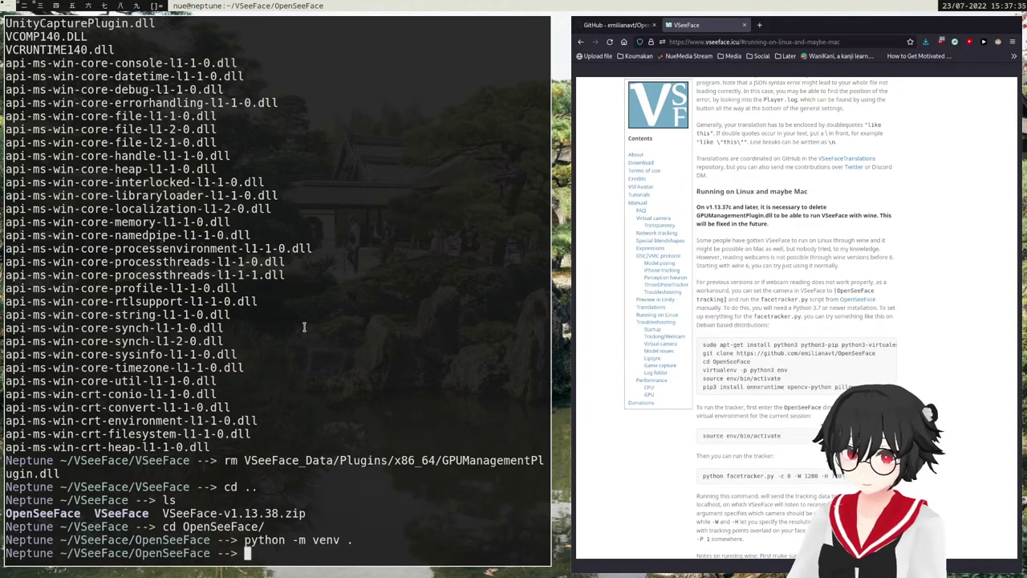
Step: List the OpenSeeFace directory's contents and highlight the bin, include and lib folders of the virtual environment
type("ls")
key("Return")
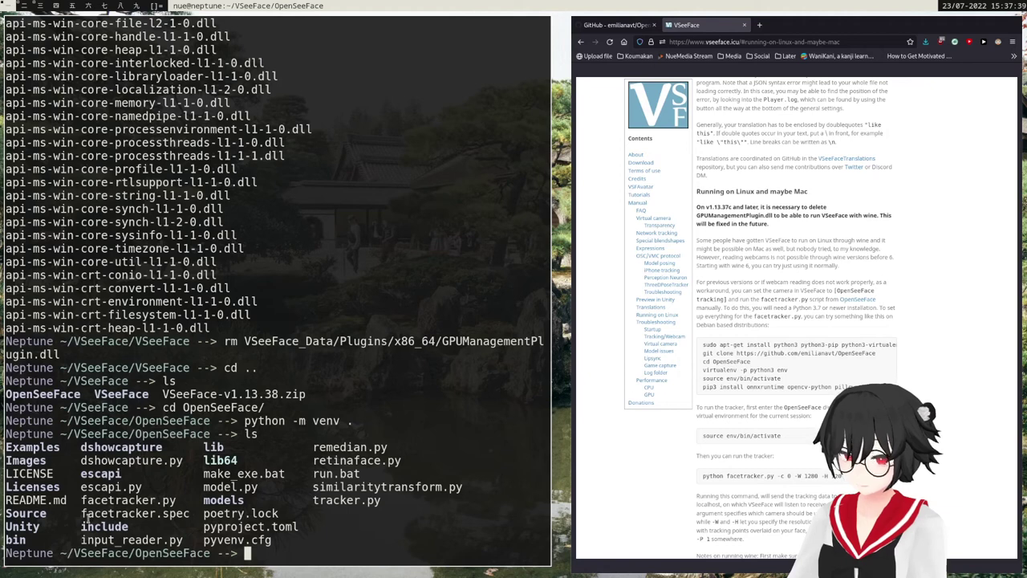
double_click(16, 539)
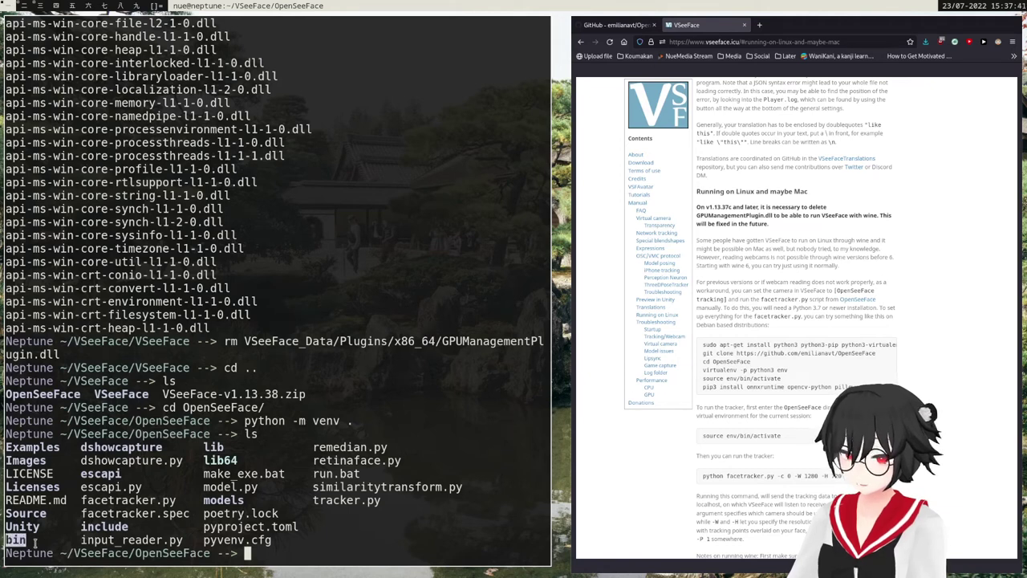
double_click(94, 527)
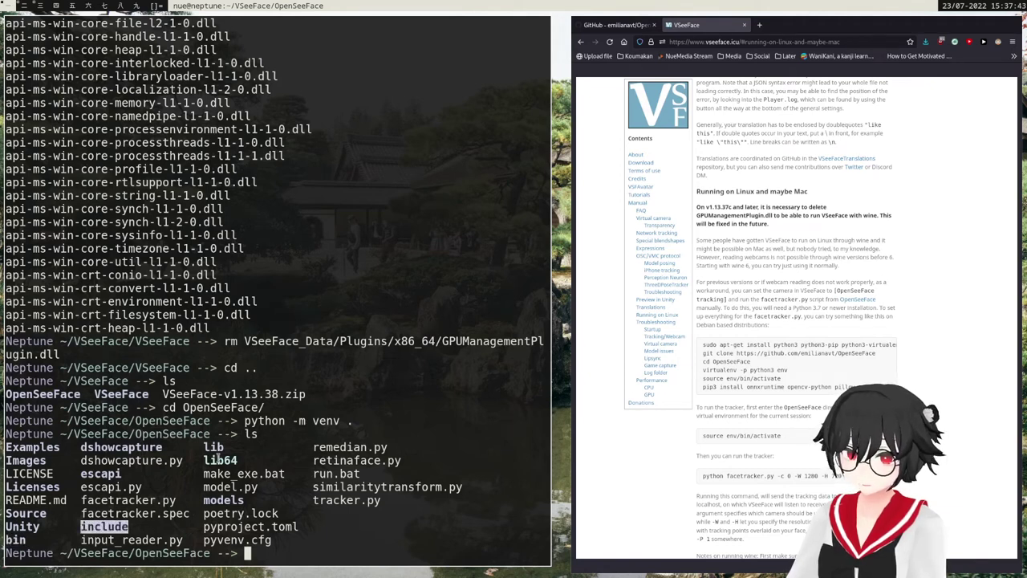
double_click(213, 448)
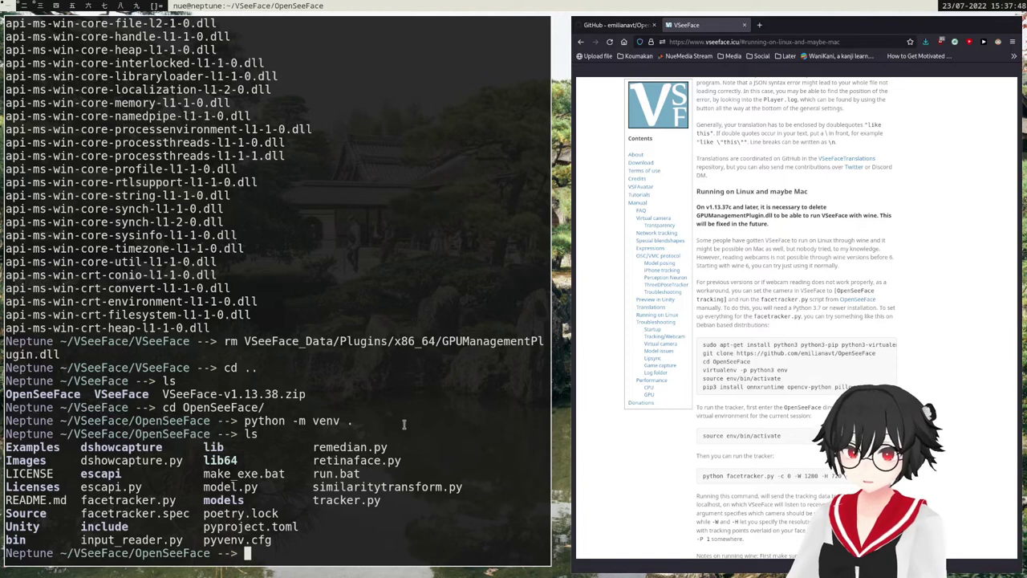
Step: Switch the browser to the OpenSeeFace GitHub repository page and return to the terminal
left_click(665, 140)
left_click(614, 25)
left_click(374, 413)
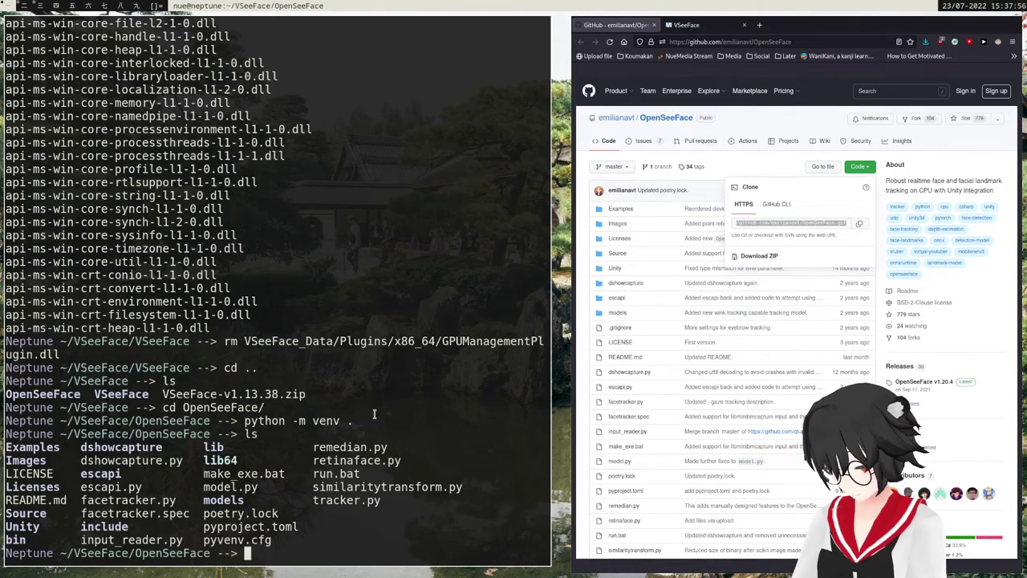
type("source")
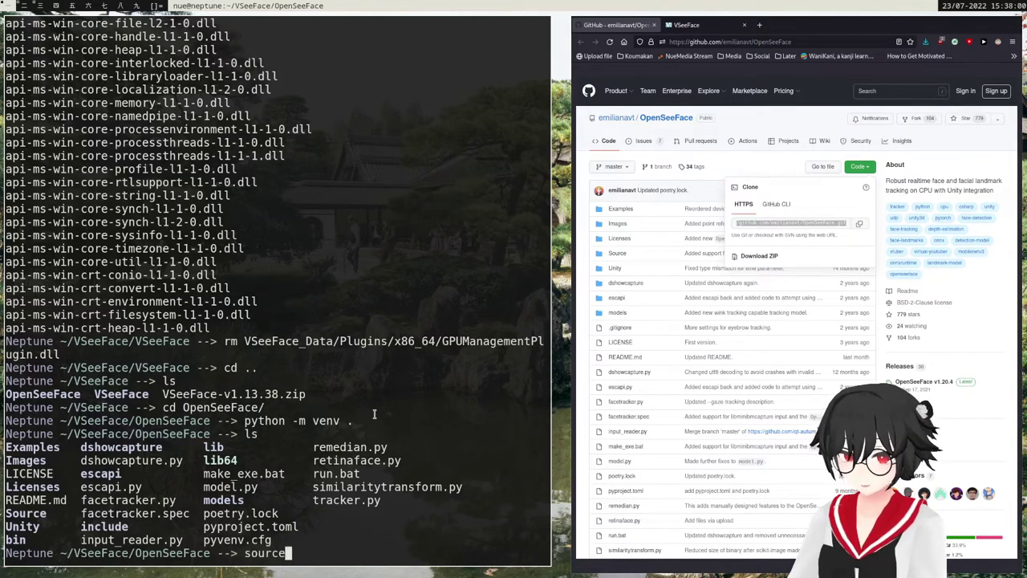
key("BackSpace")
key("BackSpace")
key("BackSpace")
key("BackSpace")
key("BackSpace")
key("BackSpace")
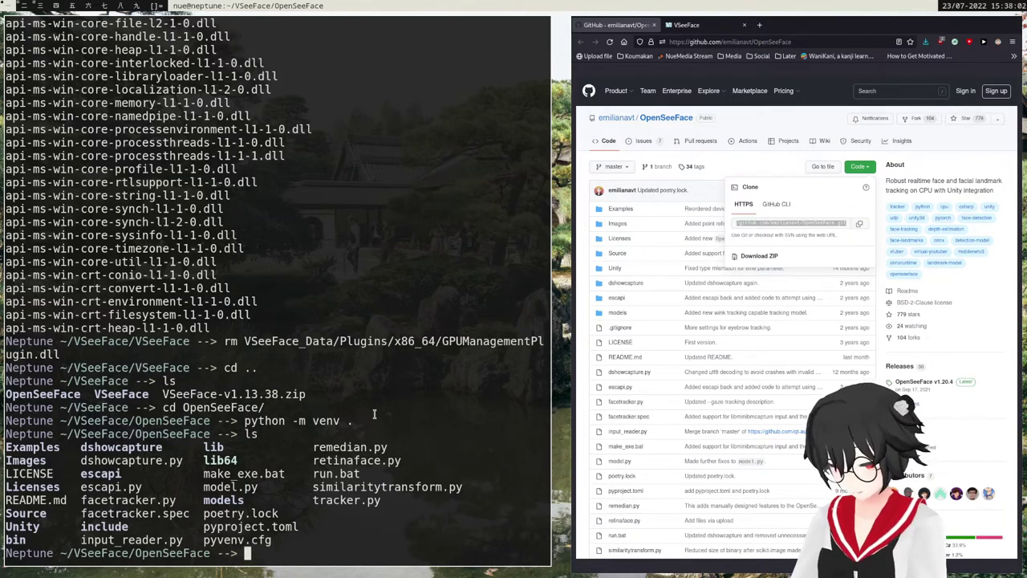
Step: Activate the virtual environment with . bin/activate and highlight the environment name in the prompt
type(".")
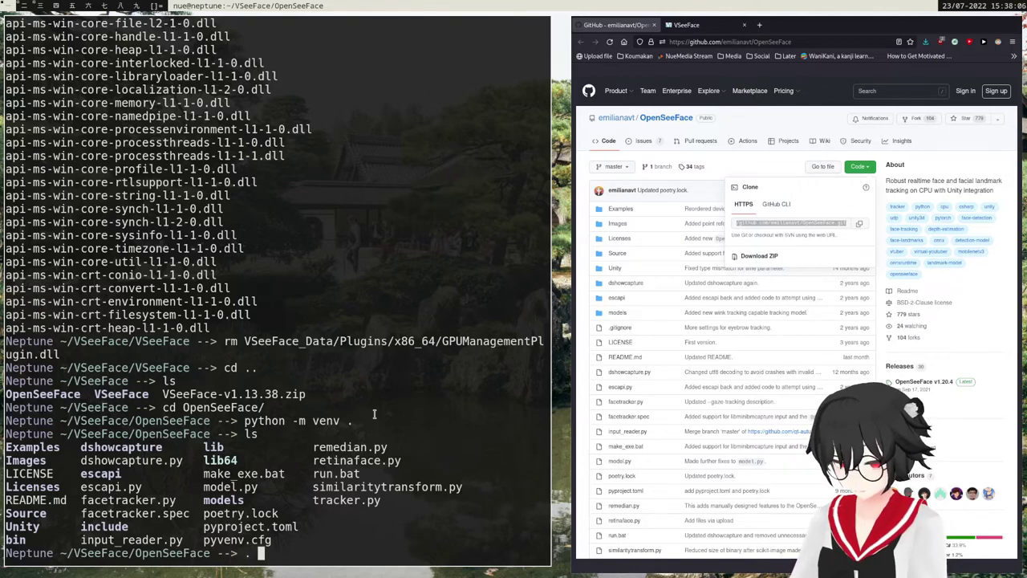
type(" bin/activate")
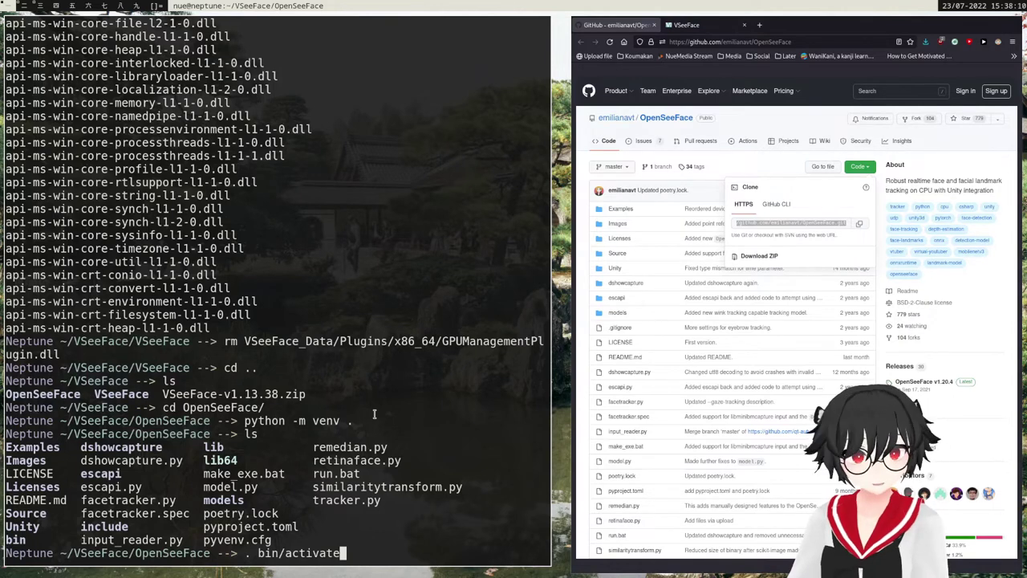
key("Return")
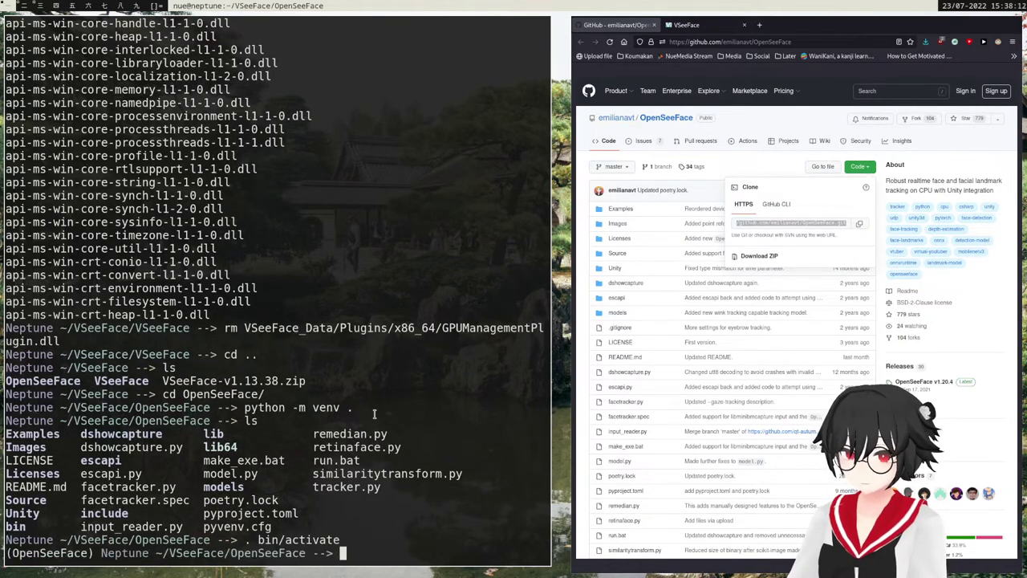
double_click(46, 553)
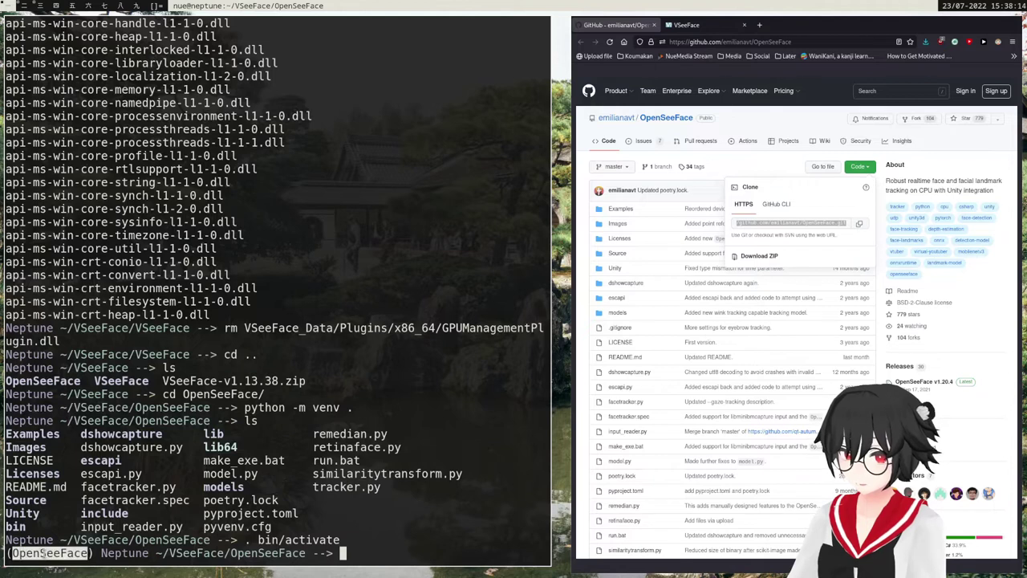
left_click(100, 553)
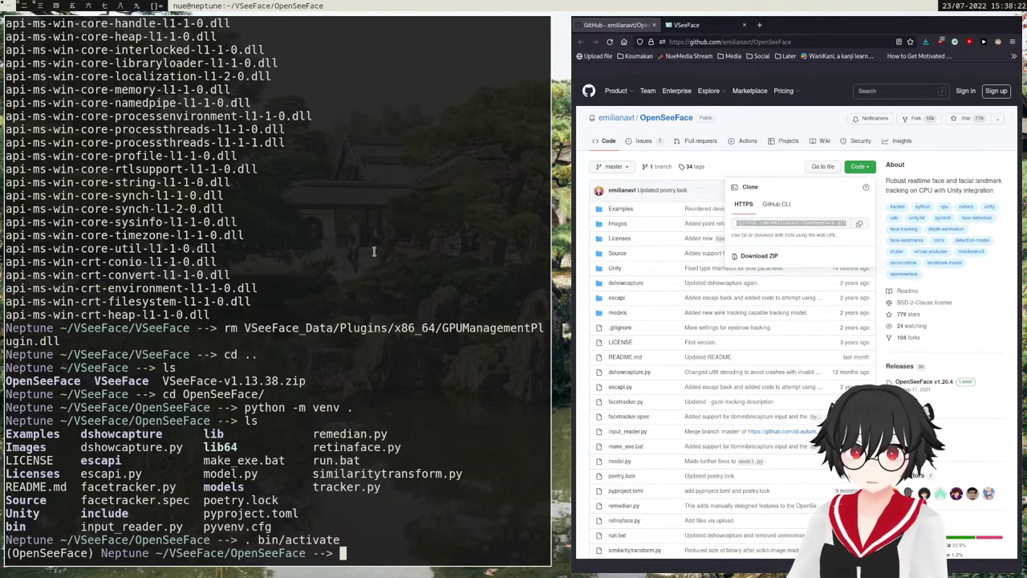
Step: Examine the README's Dependencies sections for Python 3.6 - 3.9 and for Python 3.10 and above on the OpenSeeFace GitHub page
left_click(750, 167)
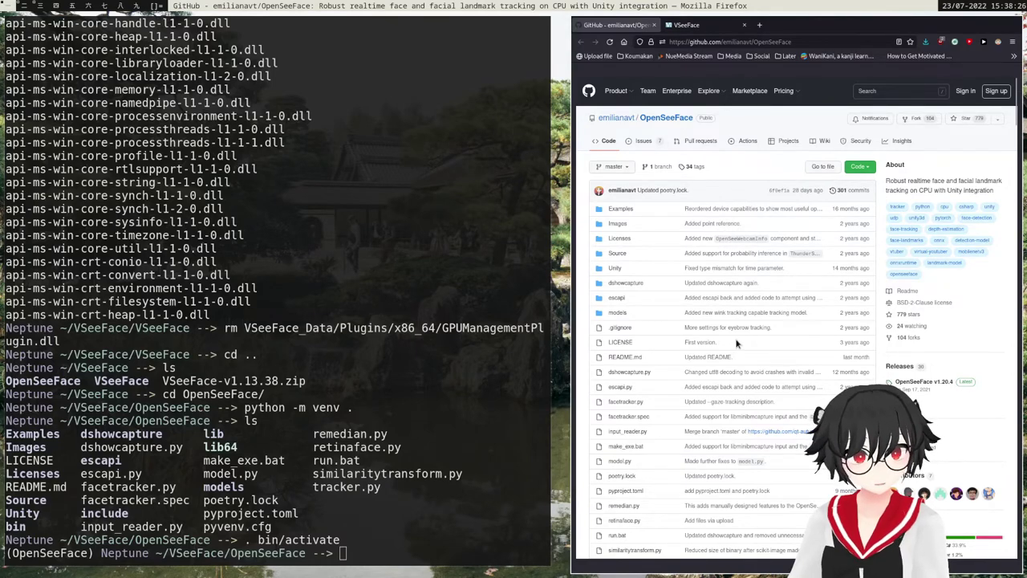
scroll(738, 345, "down", 6)
scroll(742, 347, "down", 15)
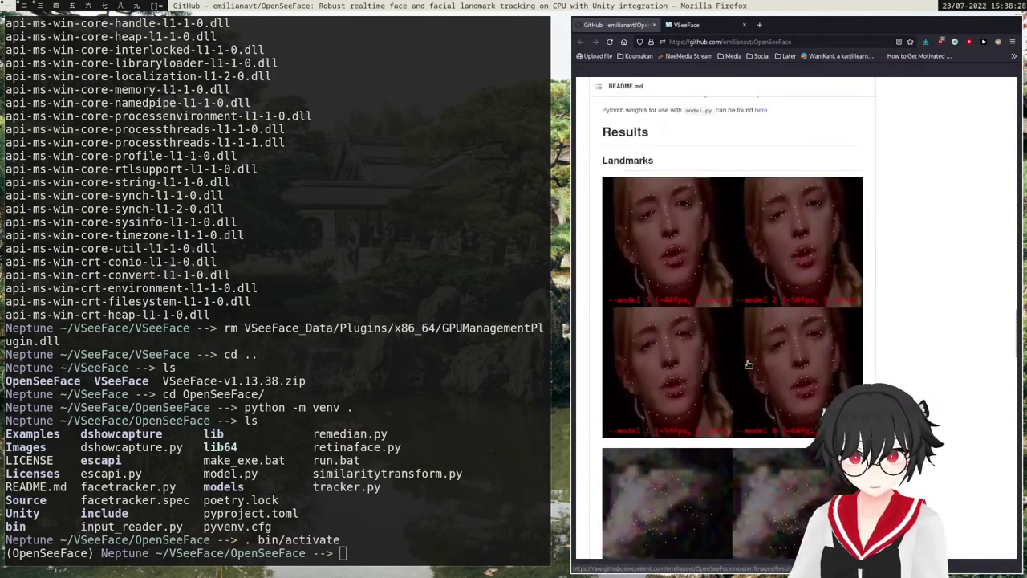
scroll(748, 368, "down", 5)
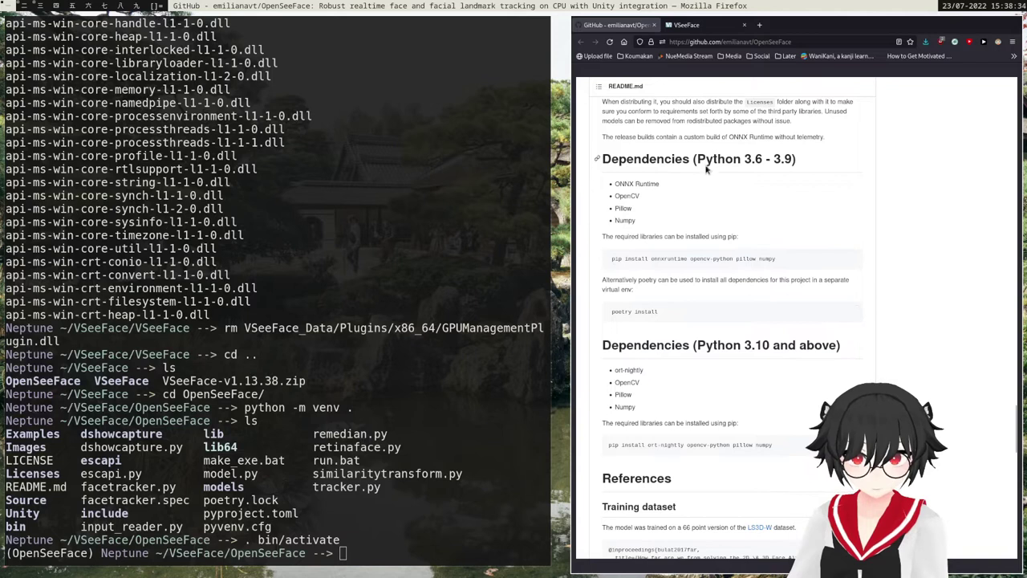
left_click_drag(696, 345, 770, 344)
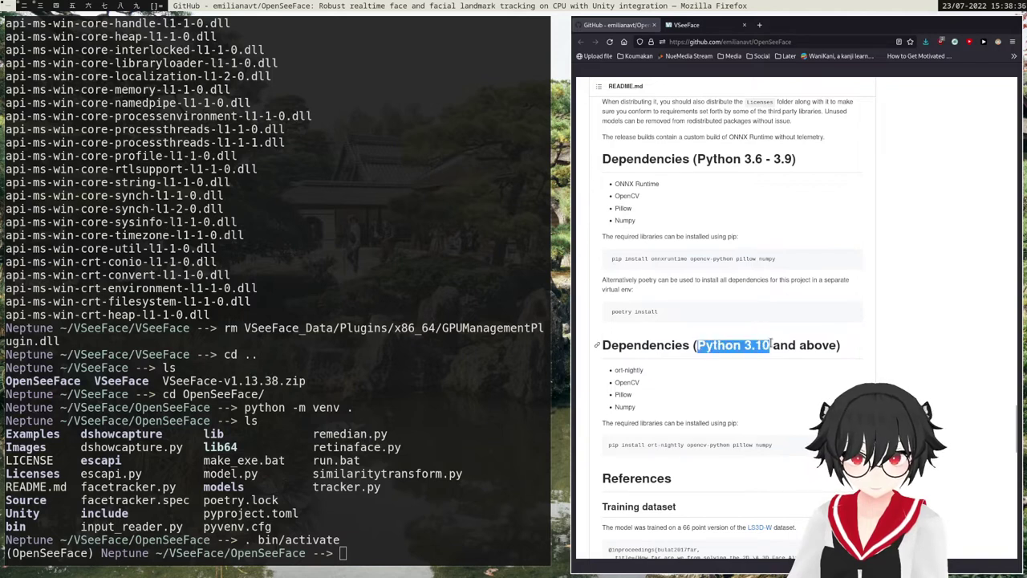
left_click(771, 344)
left_click_drag(697, 161, 792, 161)
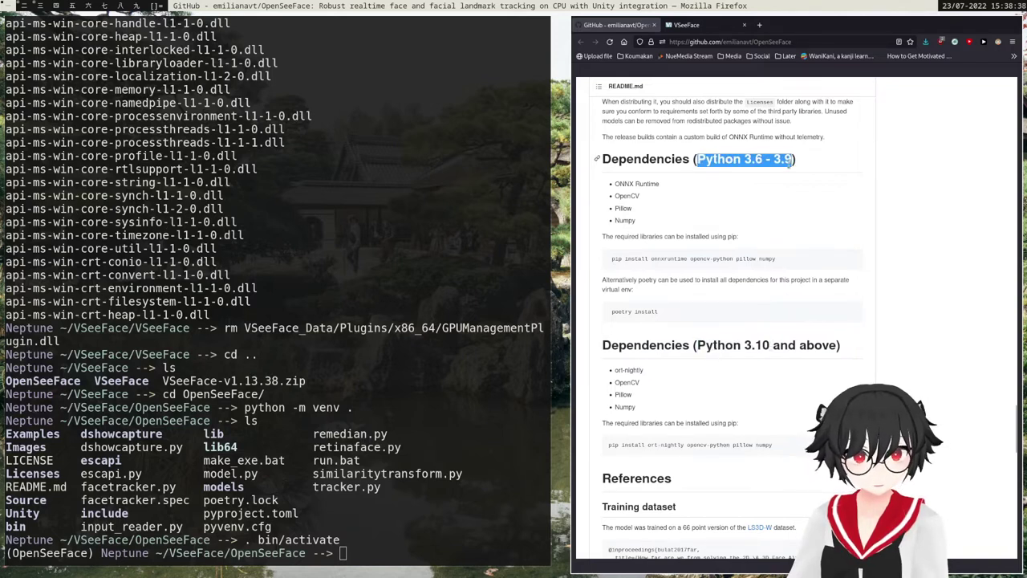
left_click(744, 170)
Step: Copy the Python 3.10 and above command pip install ort-nightly opencv-python pillow numpy from the README and run it in the terminal
scroll(703, 243, "down", 1)
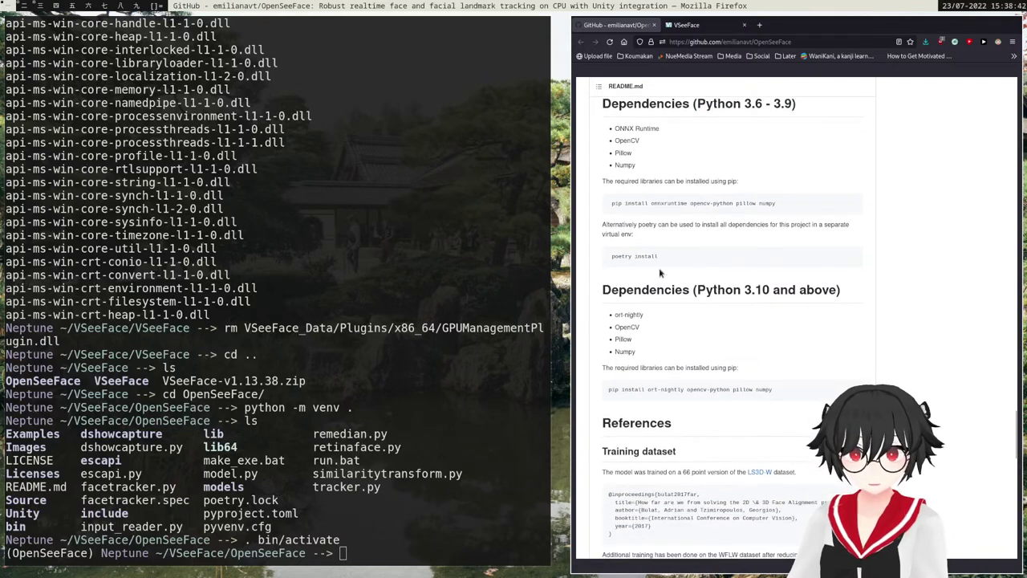
left_click_drag(608, 389, 771, 388)
key("ctrl+c")
left_click(500, 401)
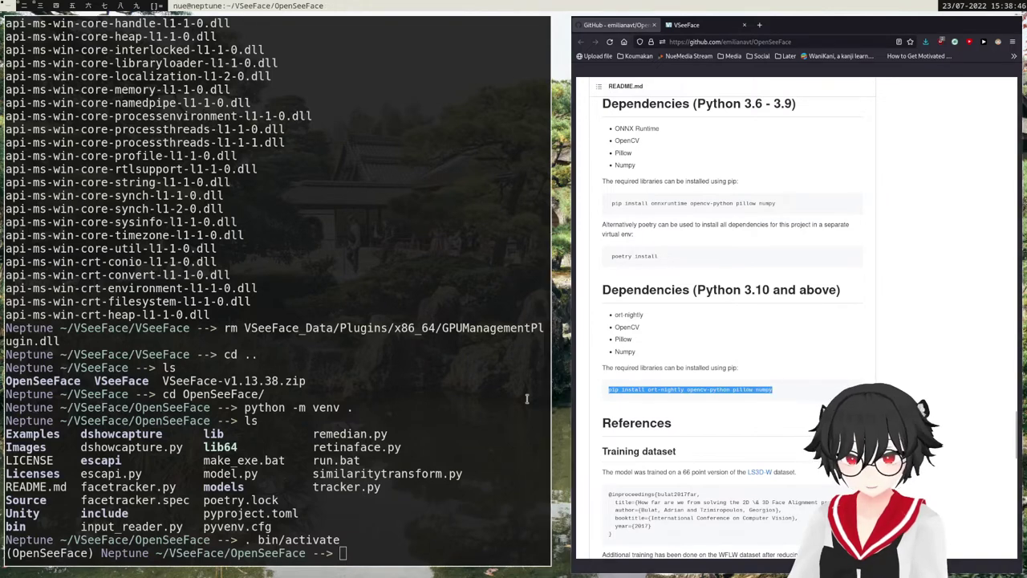
middle_click(411, 409)
key("Return")
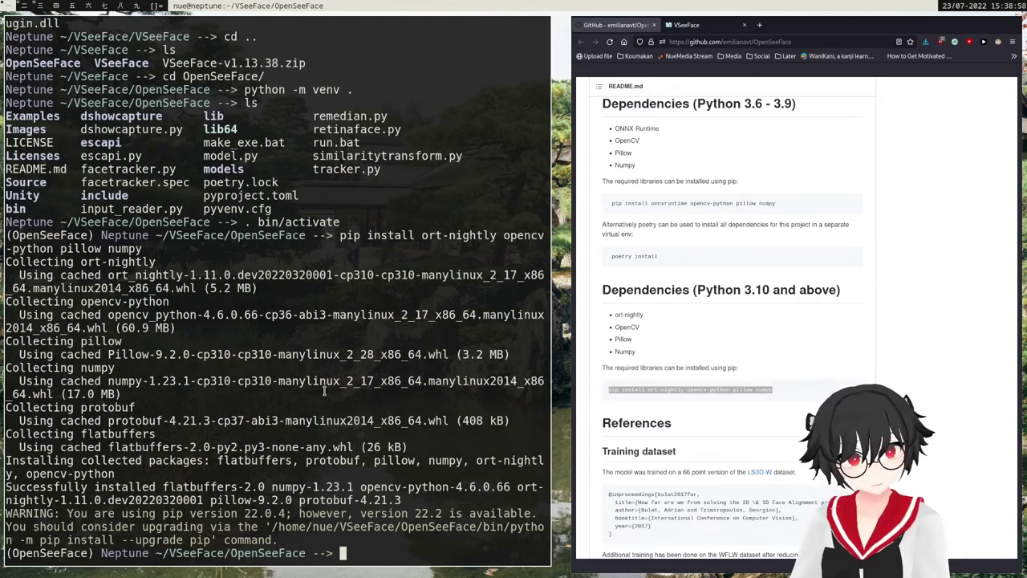
Step: Run python facetracker.py to test the face tracker, and stop it after a few seconds of tracking
type("p")
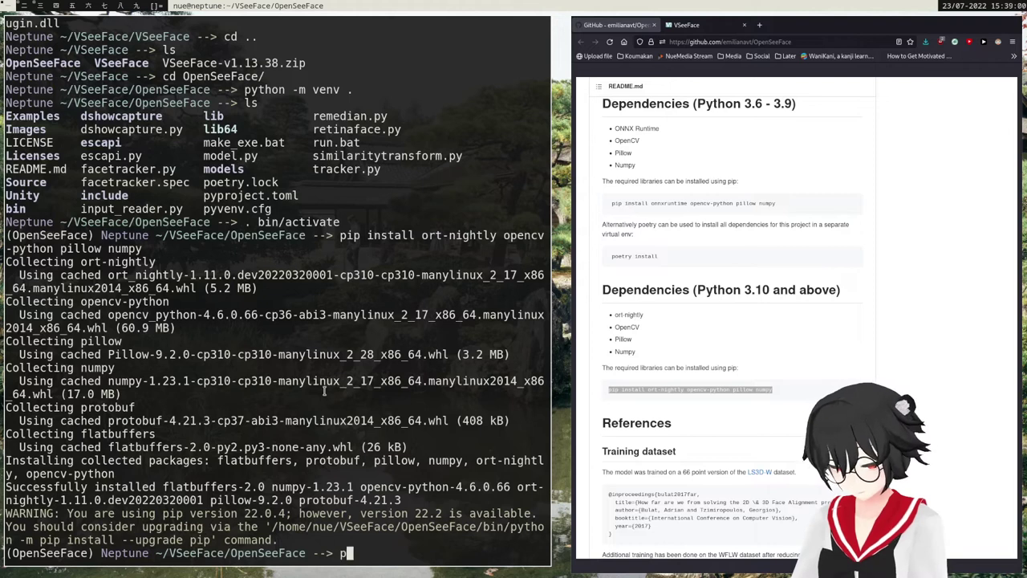
type("ython fa")
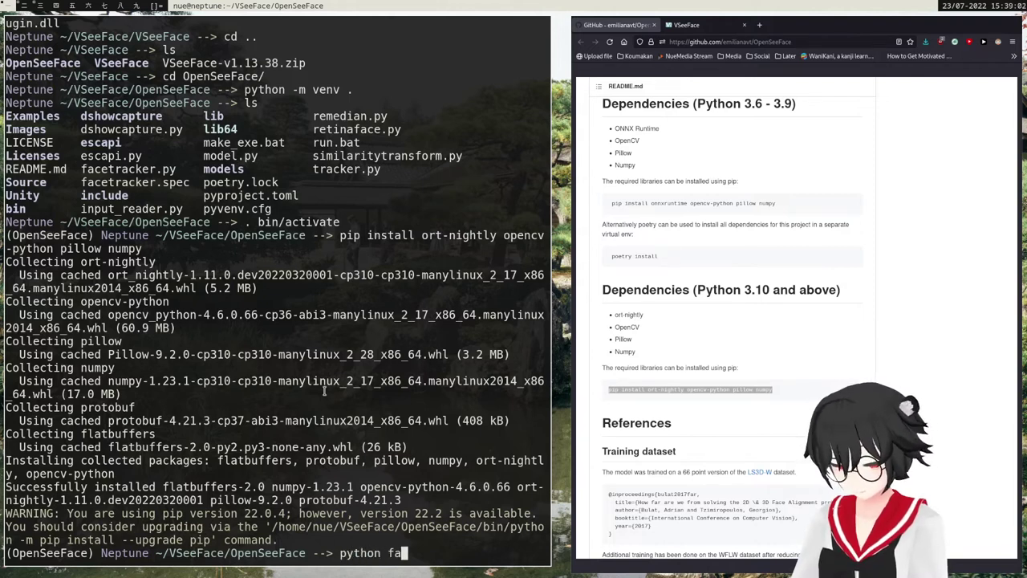
type("cetracker.py")
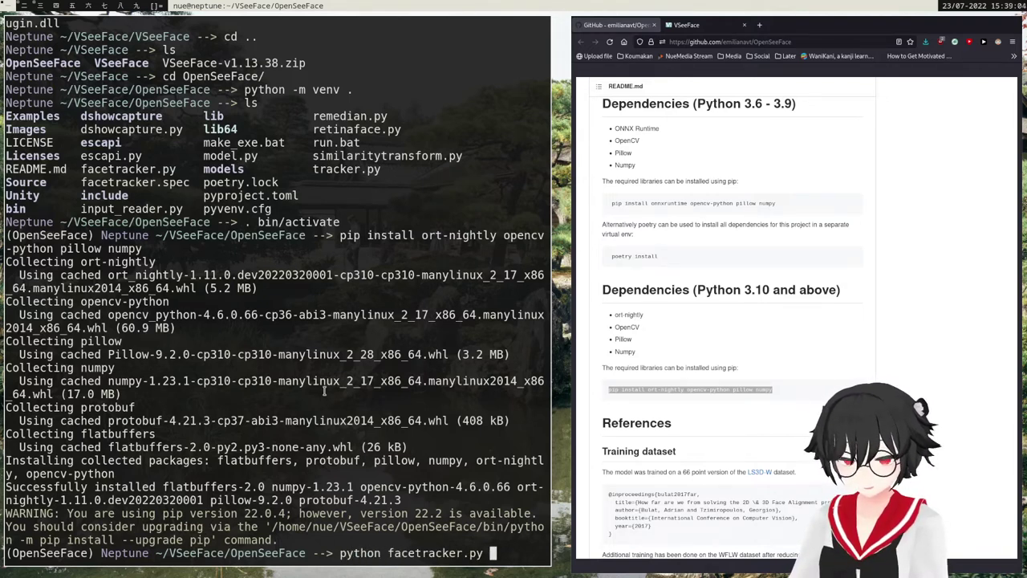
key("Return")
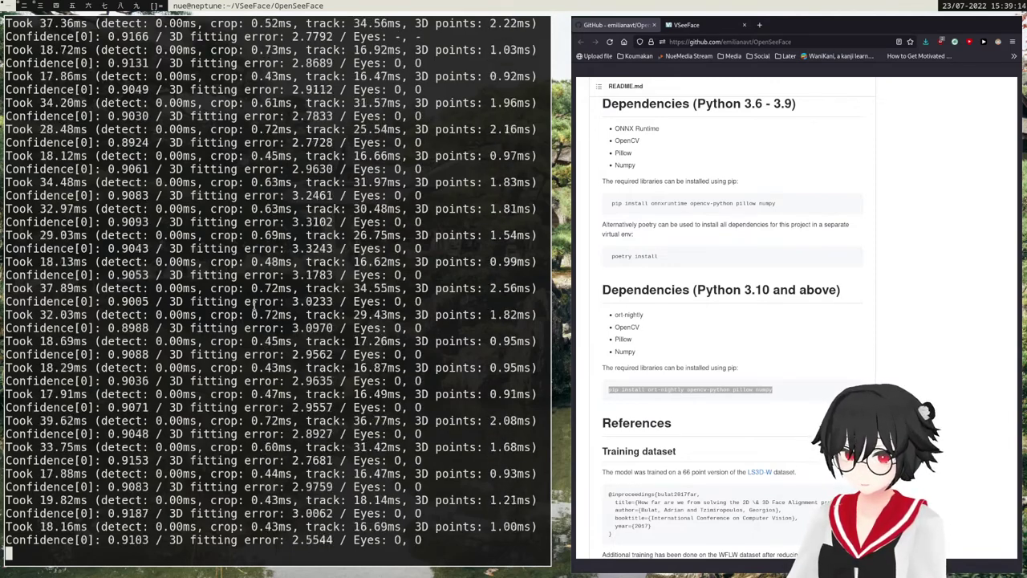
key("ctrl+c")
Step: Test the tracker on camera 0 with python facetracker.py -c 0 after trying out other camera numbers, and stop it
key("Up")
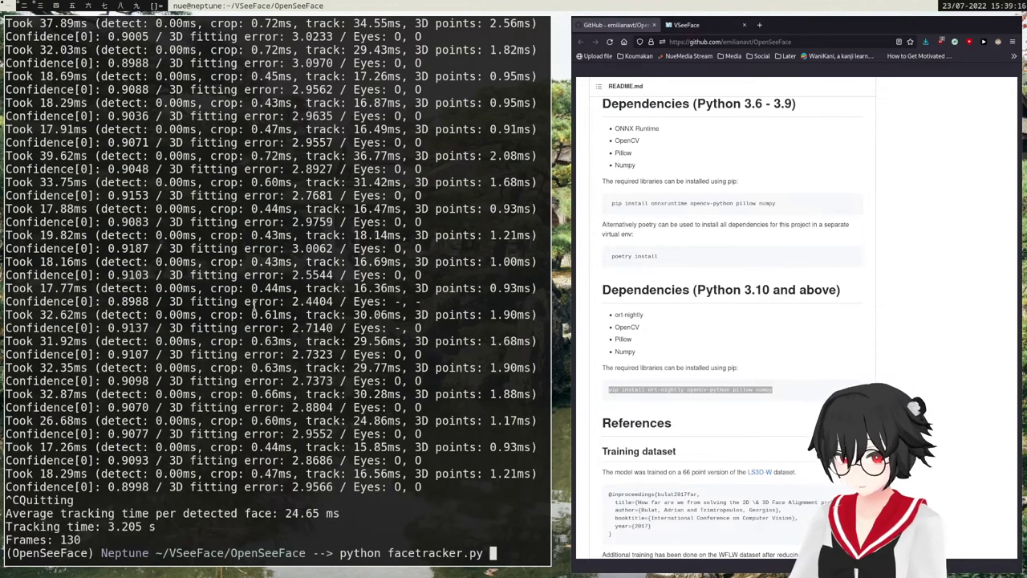
type("-")
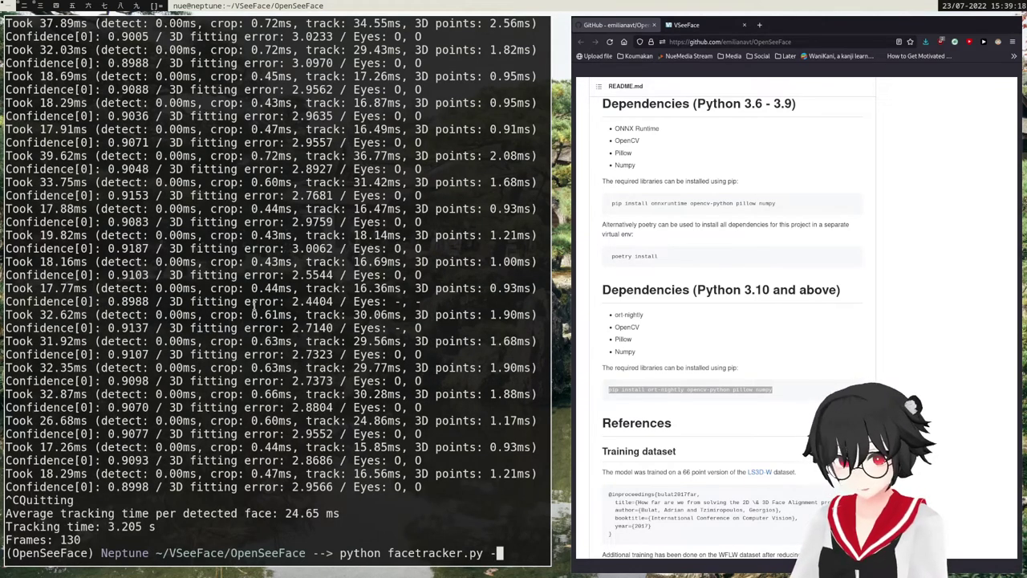
type("c 0")
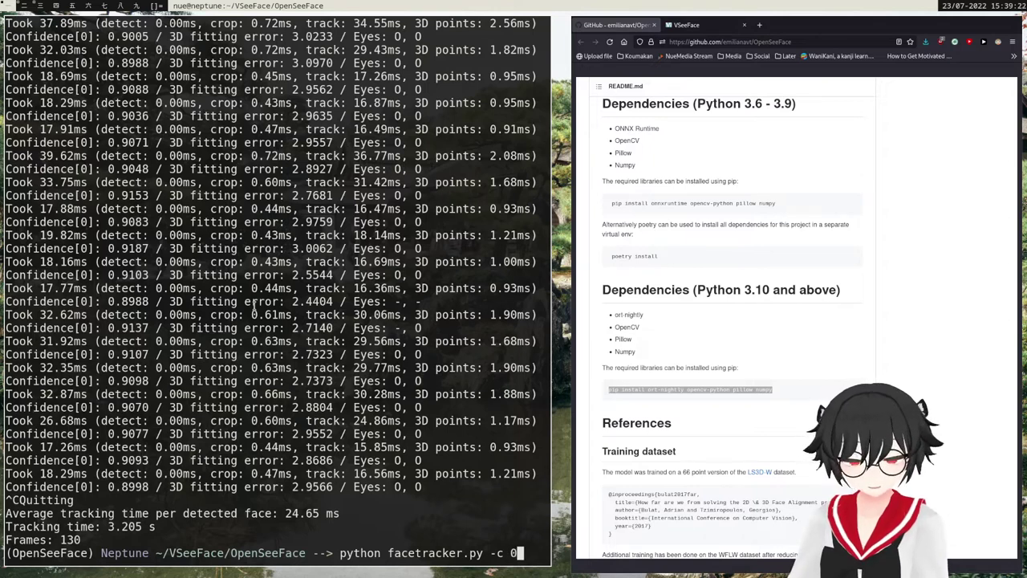
key("BackSpace")
type("1")
key("BackSpace")
type("2")
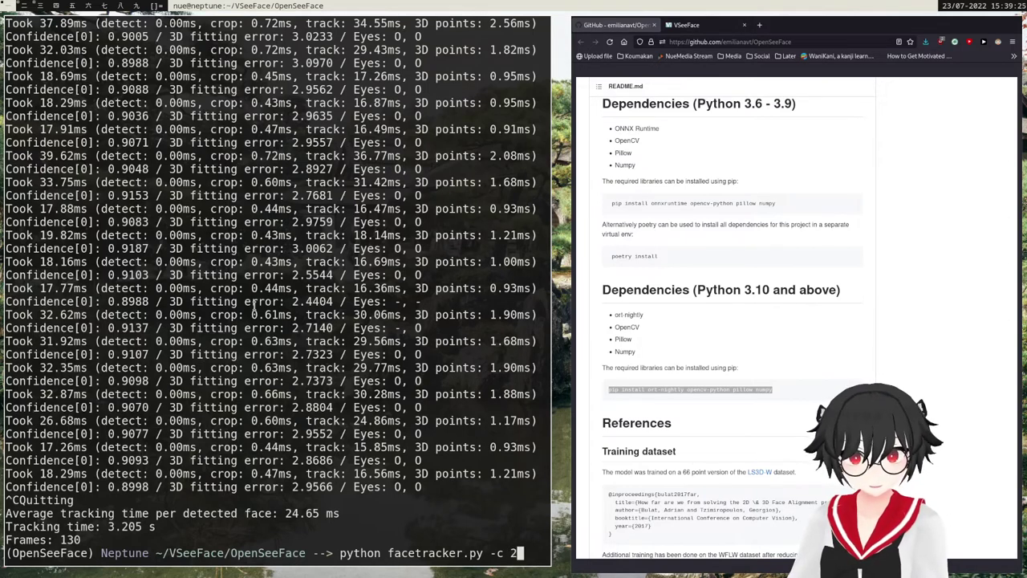
key("BackSpace")
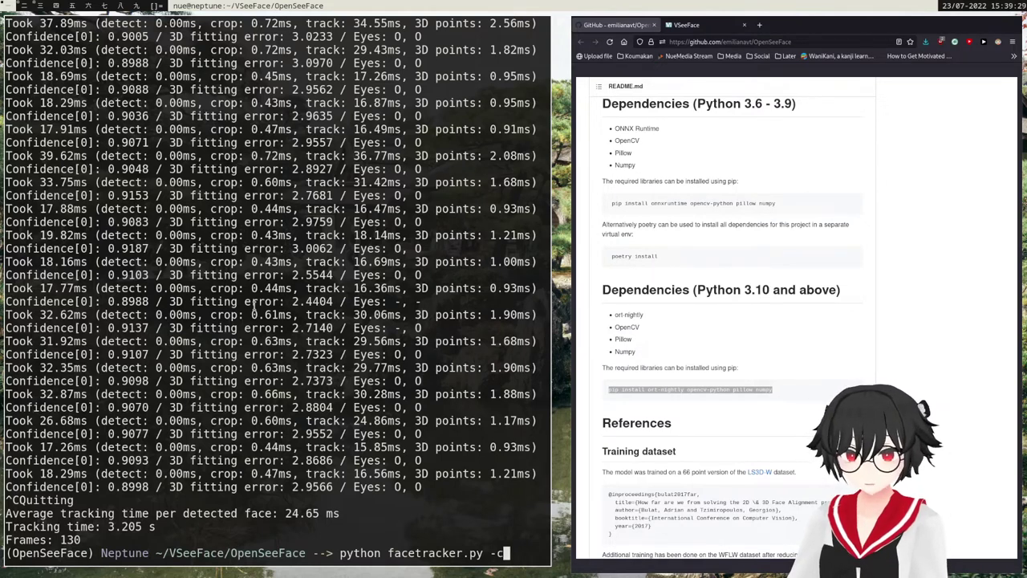
type("1")
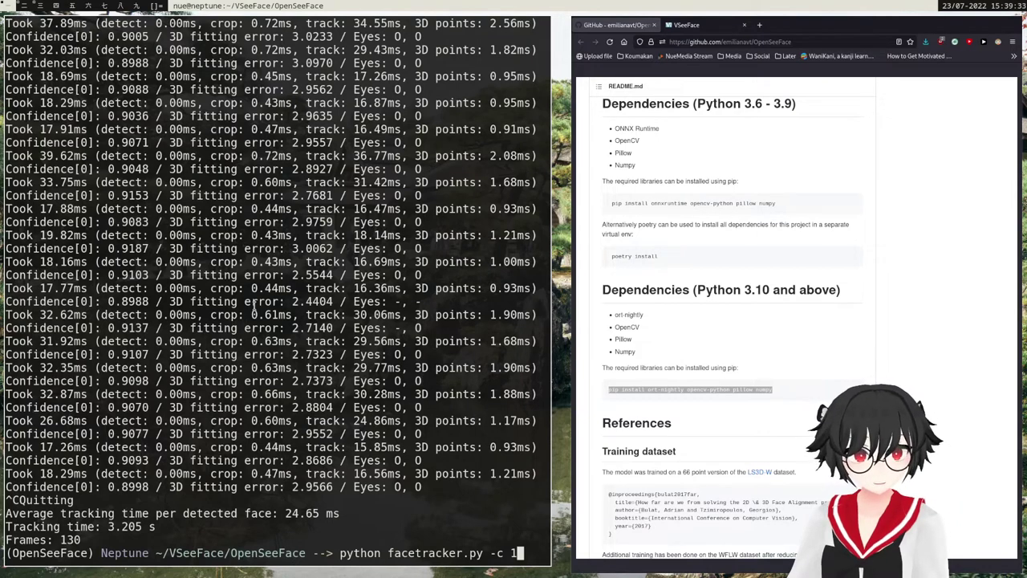
key("BackSpace")
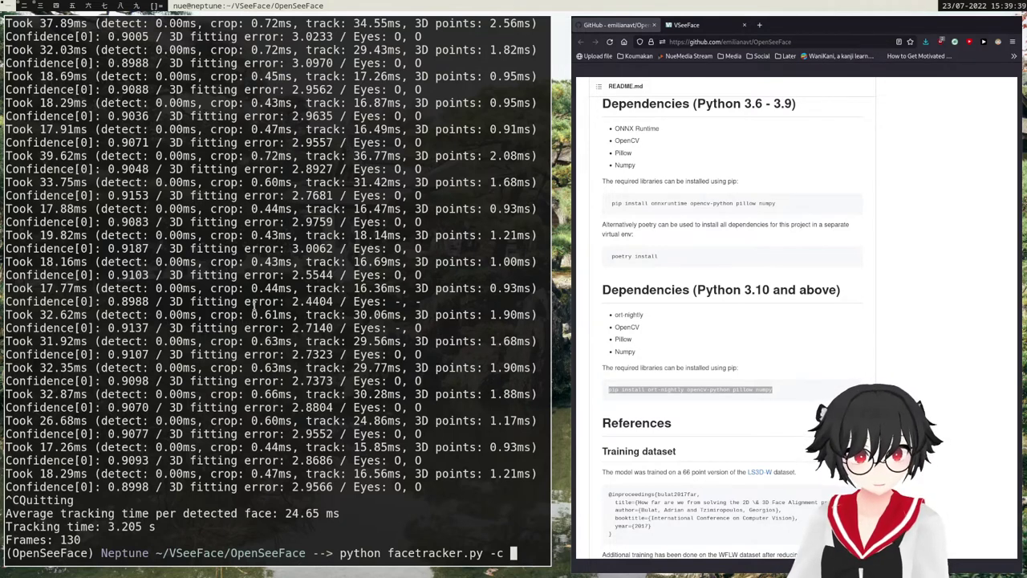
type("0")
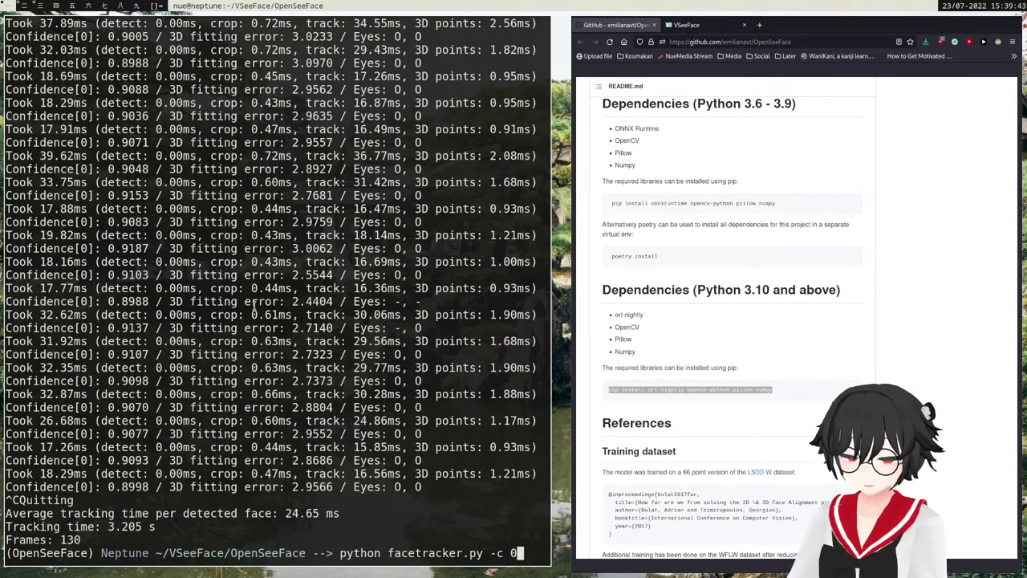
key("Return")
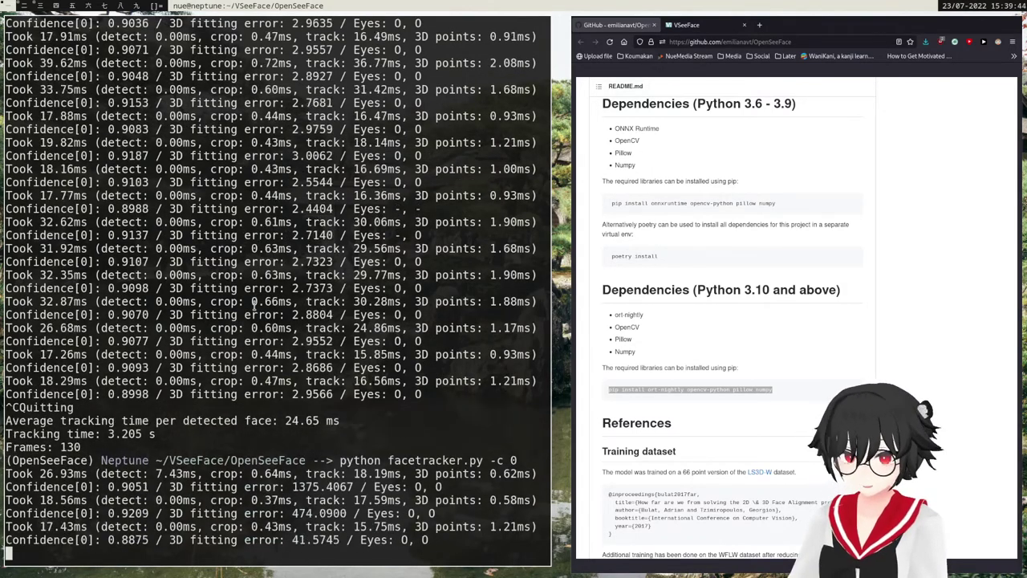
key("ctrl+c")
Step: Restart the tracker with the silent option using python facetracker.py -c 0 -s 1 and leave it running
key("Up")
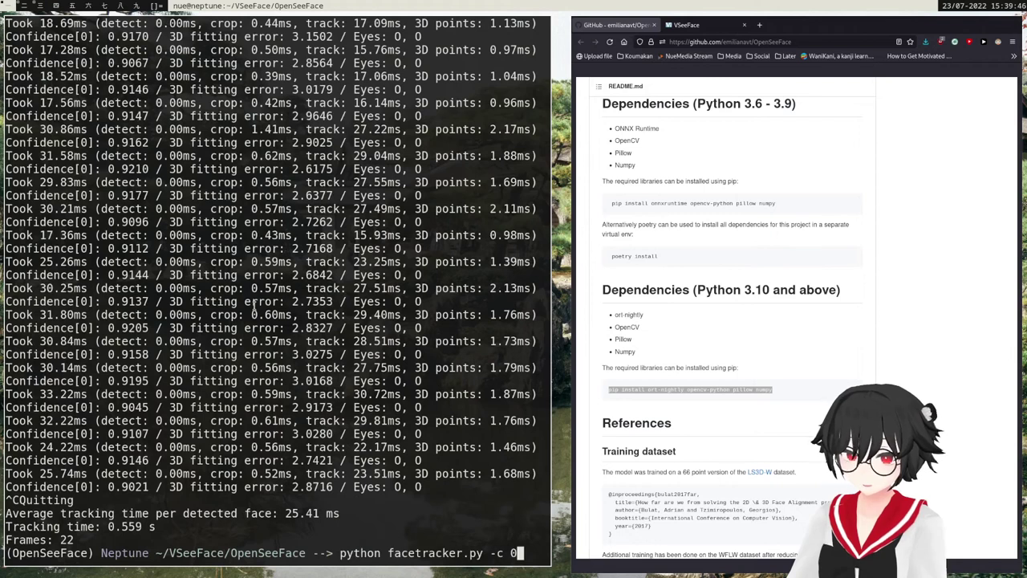
type("-")
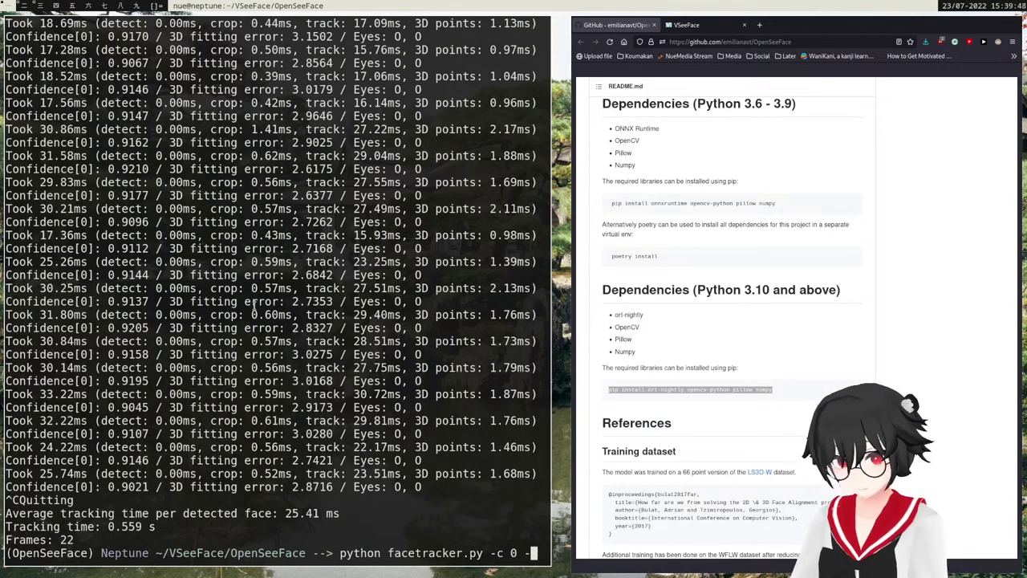
type("s 1")
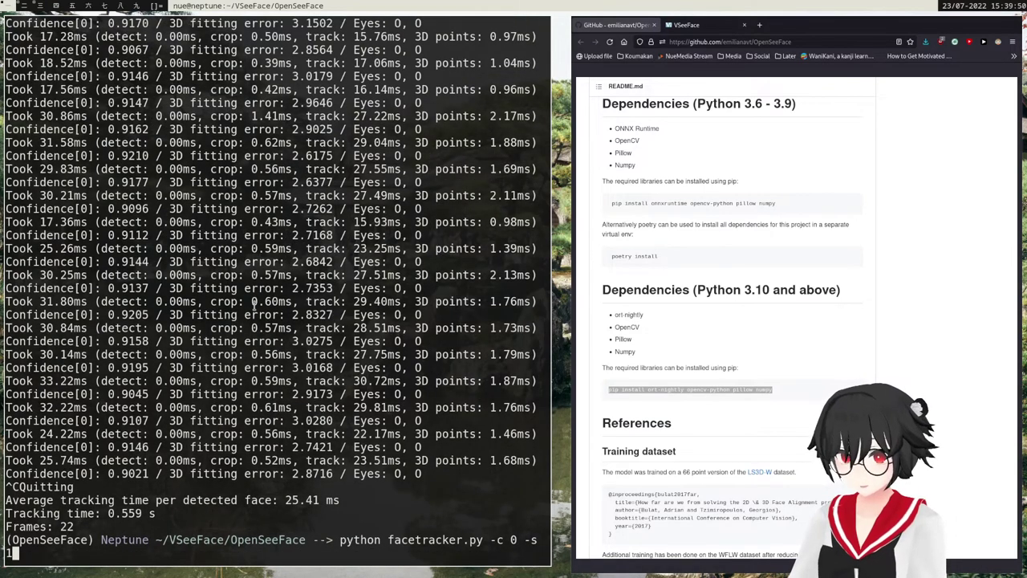
key("Return")
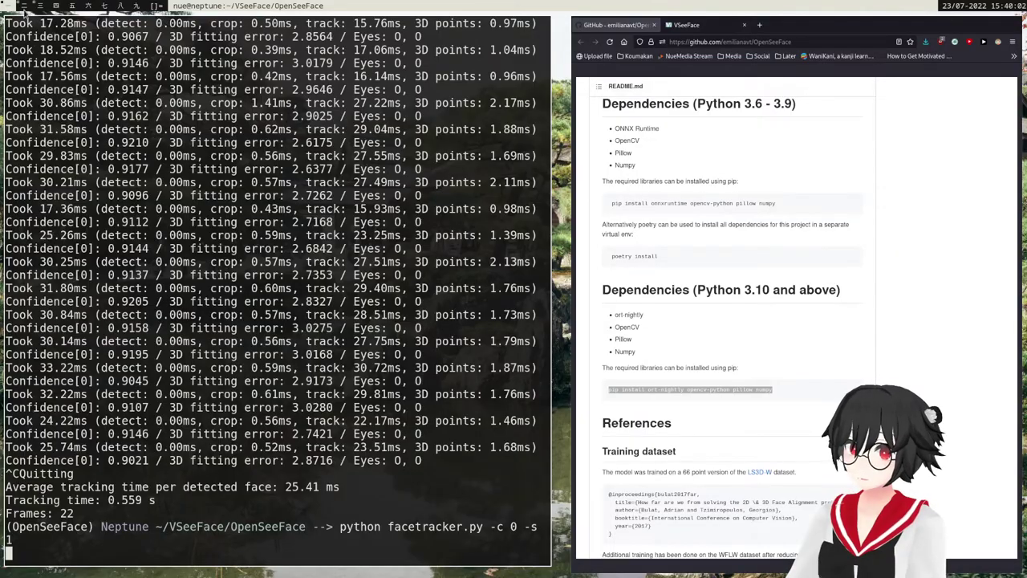
Step: Switch to Steam, look up the Proton 7.0 tool by searching the library for proton, and clear the search
left_click(25, 6)
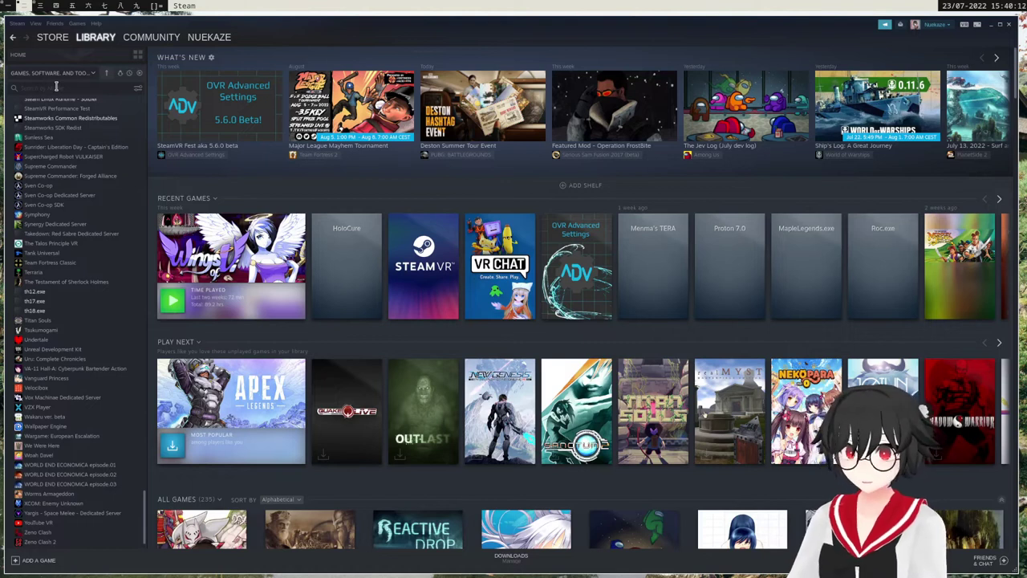
left_click(84, 77)
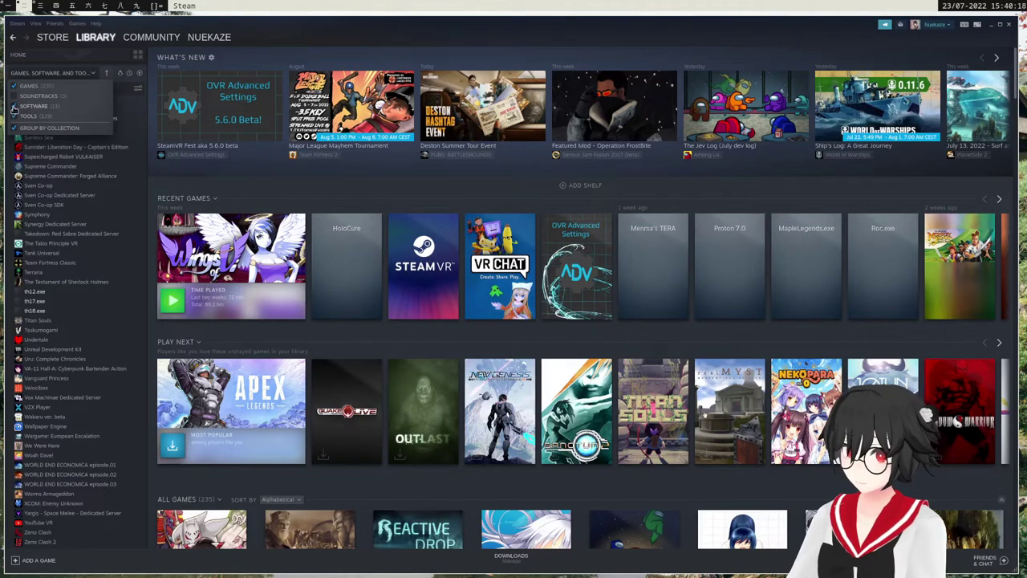
left_click(72, 76)
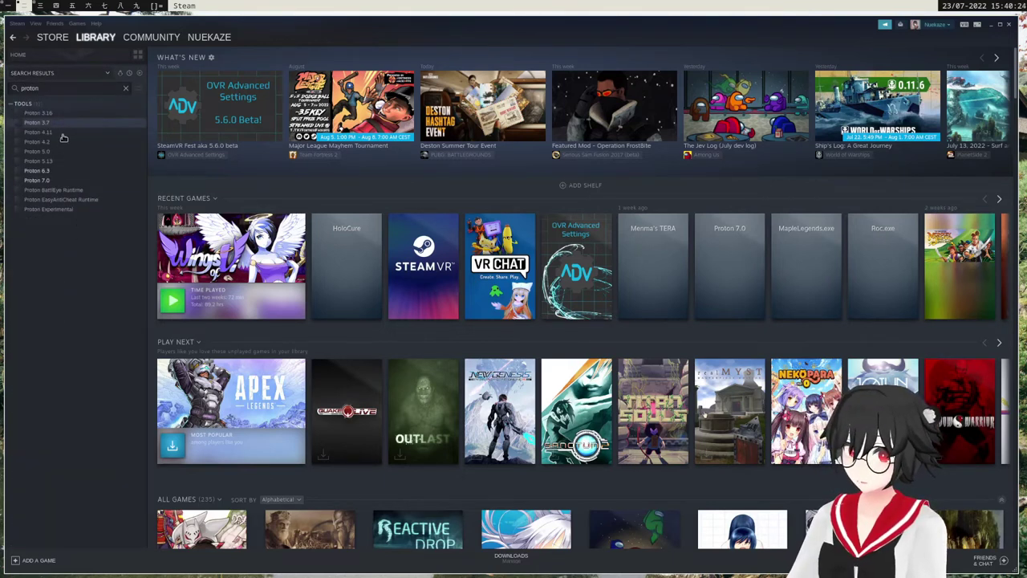
left_click(62, 180)
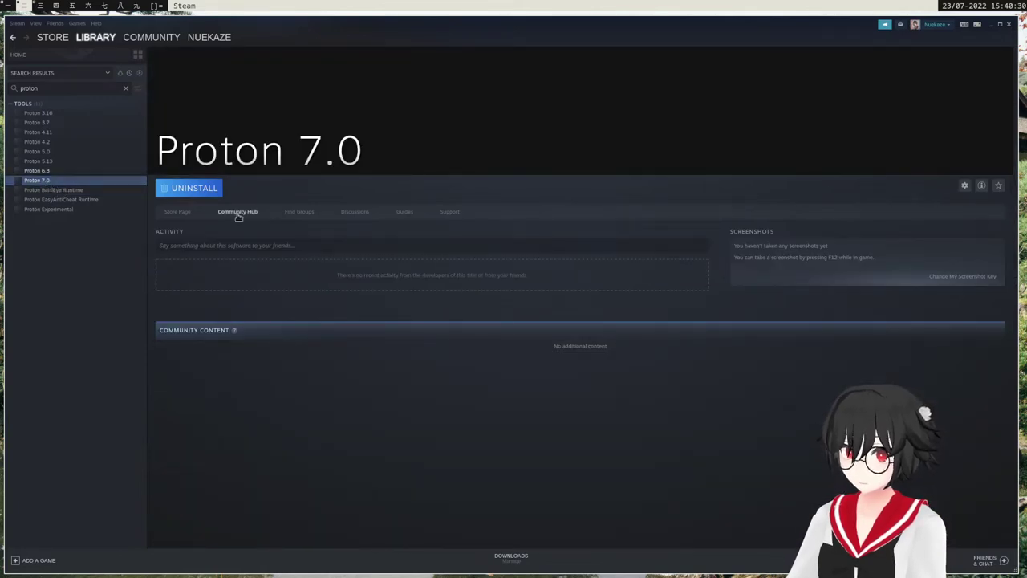
left_click(126, 89)
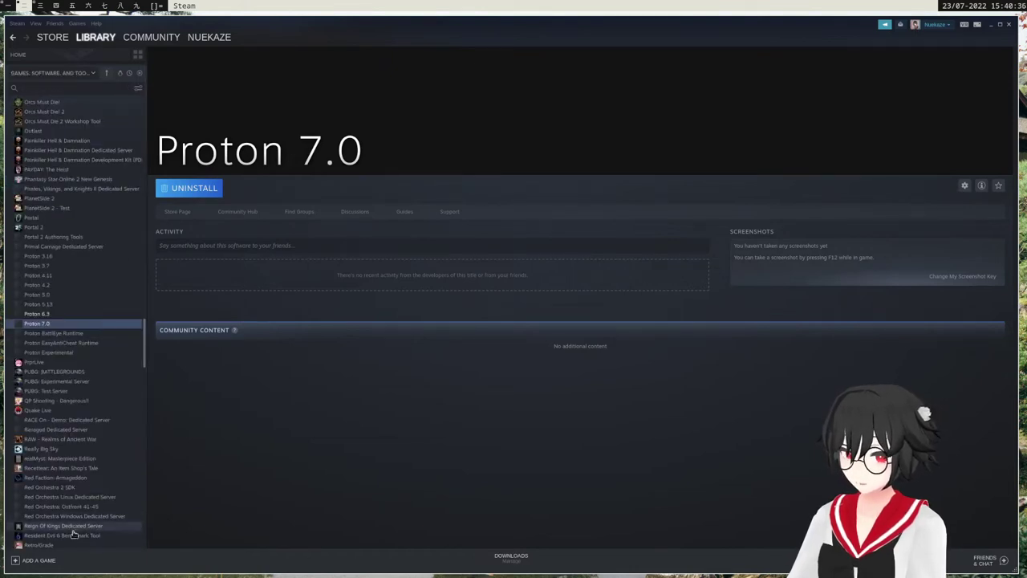
Step: Start adding a non-Steam game to the library and browse to the VSeeFace/VSeeFace folder in the home directory
left_click(30, 562)
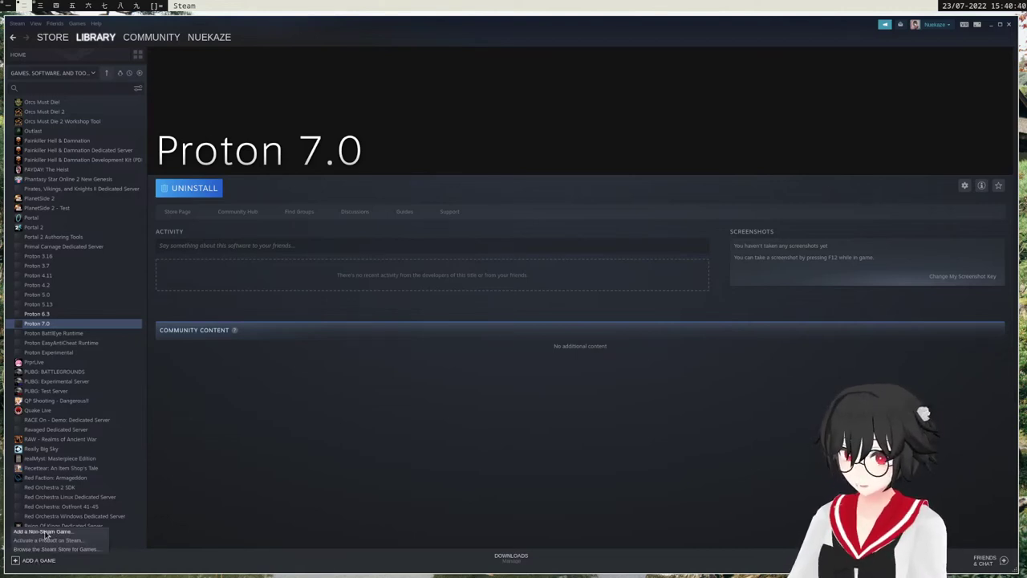
left_click(42, 532)
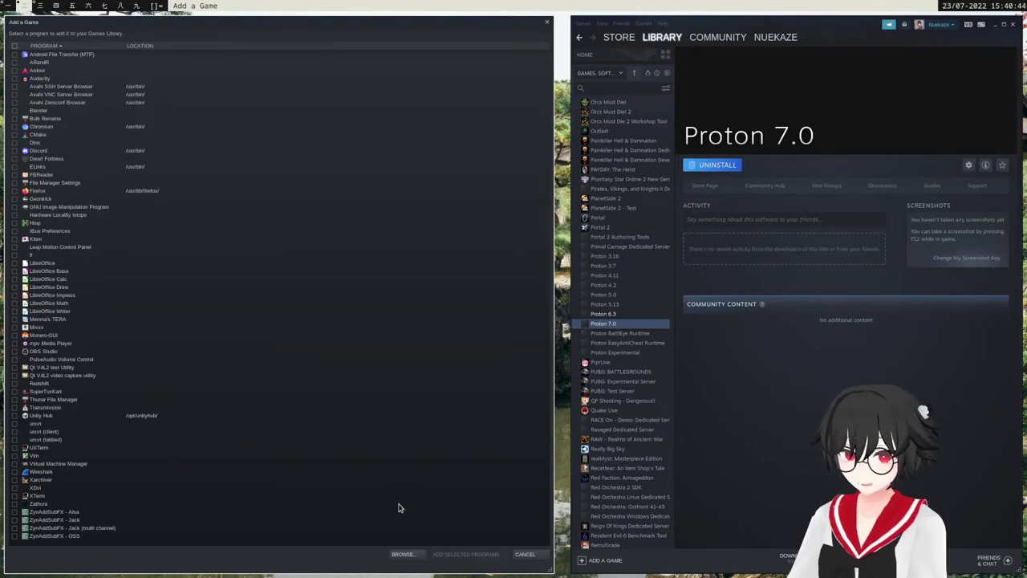
left_click(403, 553)
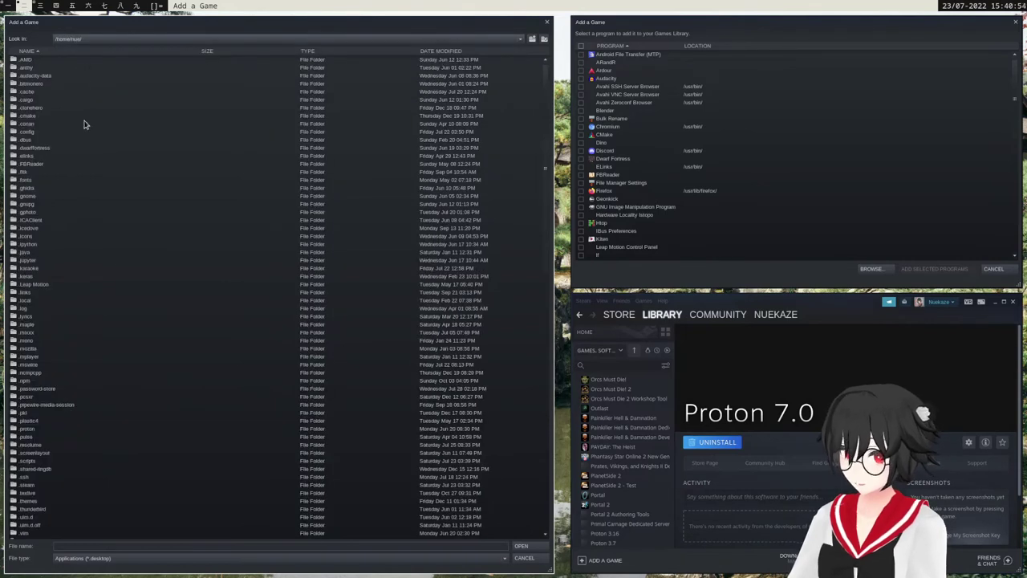
scroll(528, 249, "down", 15)
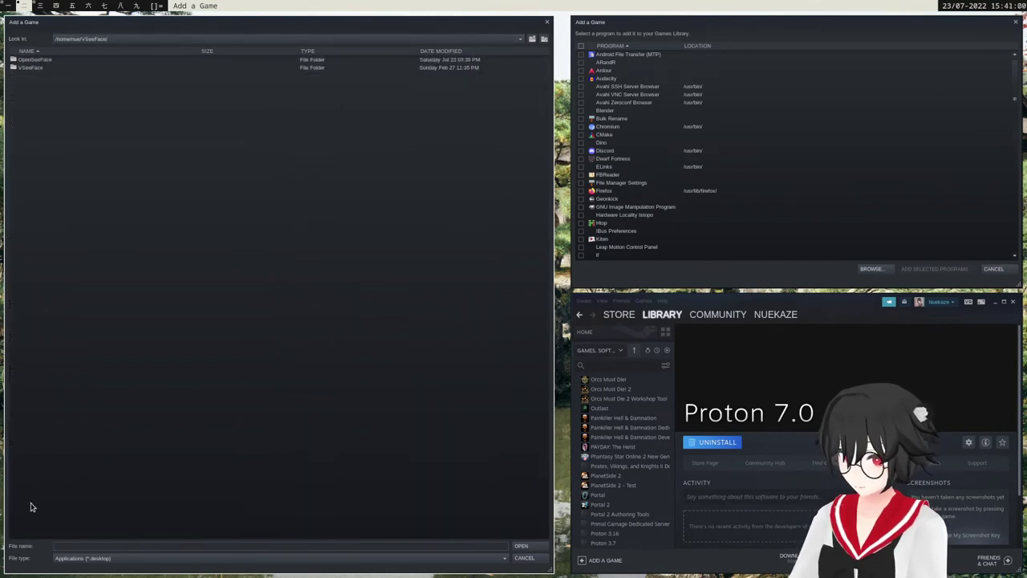
double_click(30, 68)
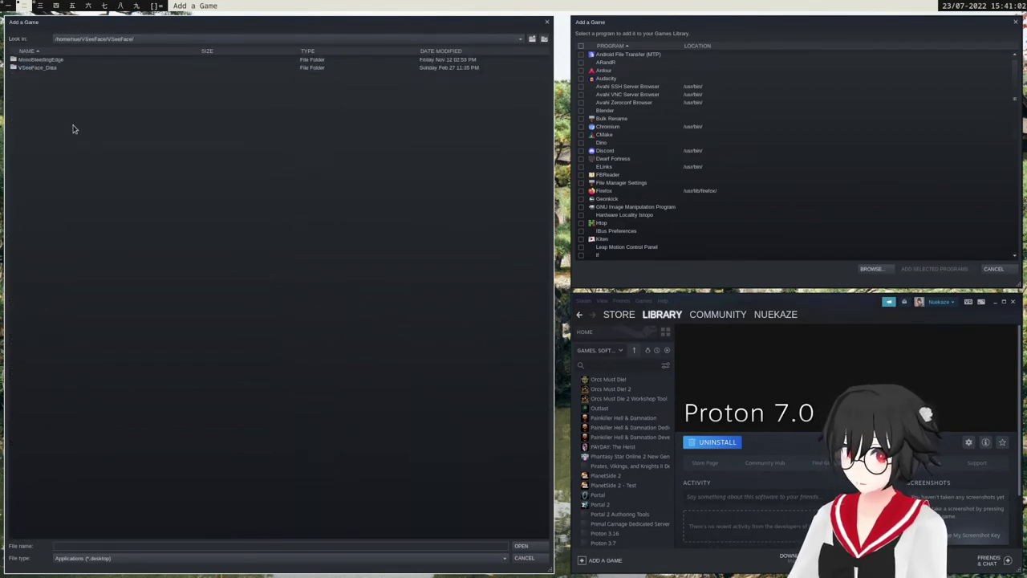
Step: Show all file types in the folder and add VSeeFace.exe to the Steam library
left_click(121, 560)
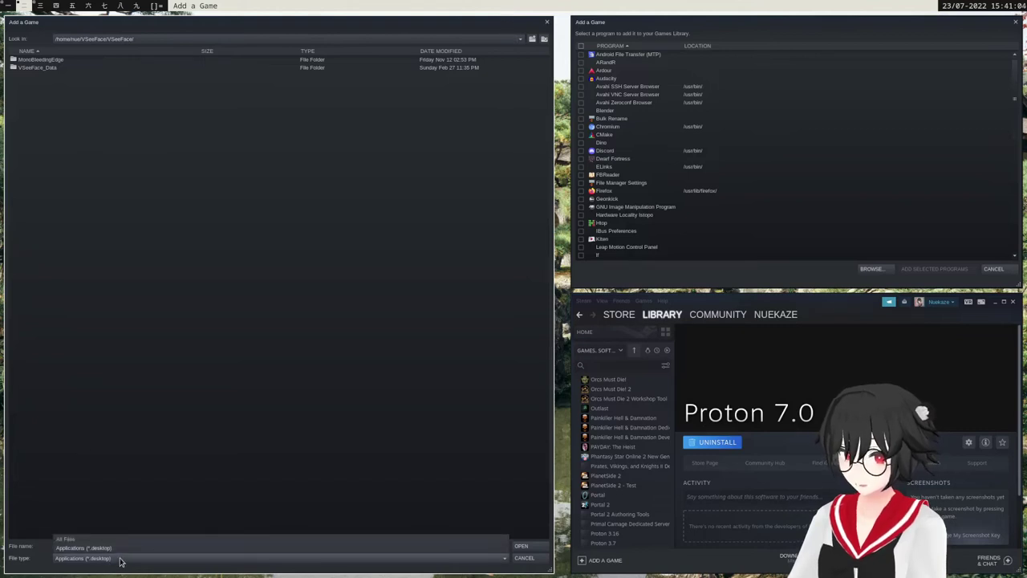
left_click(69, 539)
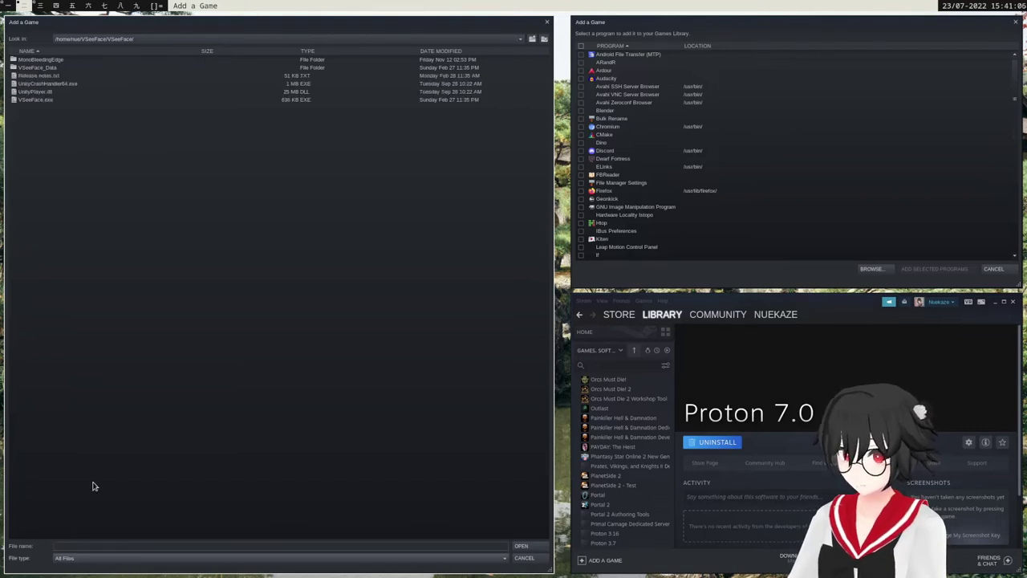
left_click(33, 103)
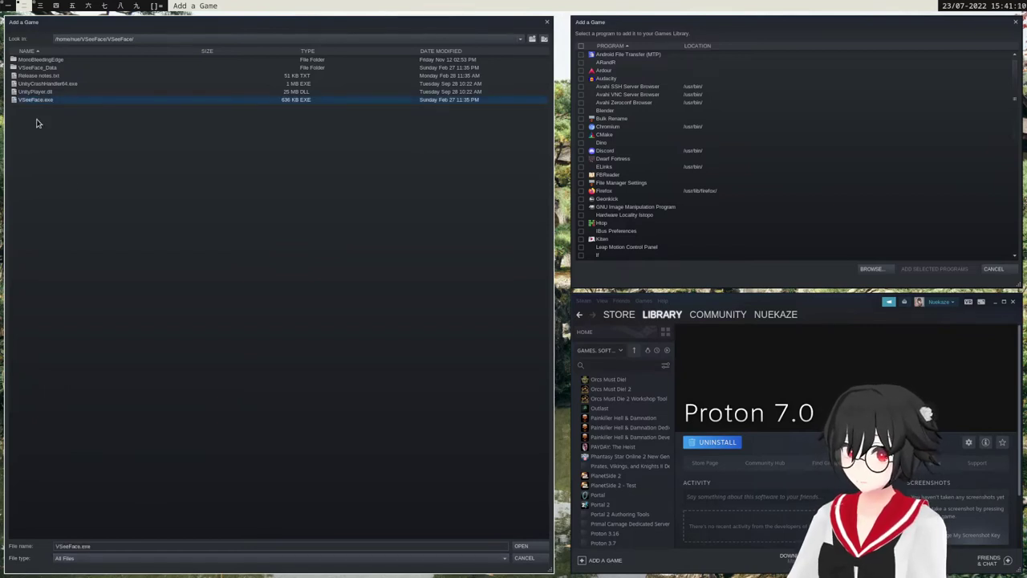
left_click(523, 546)
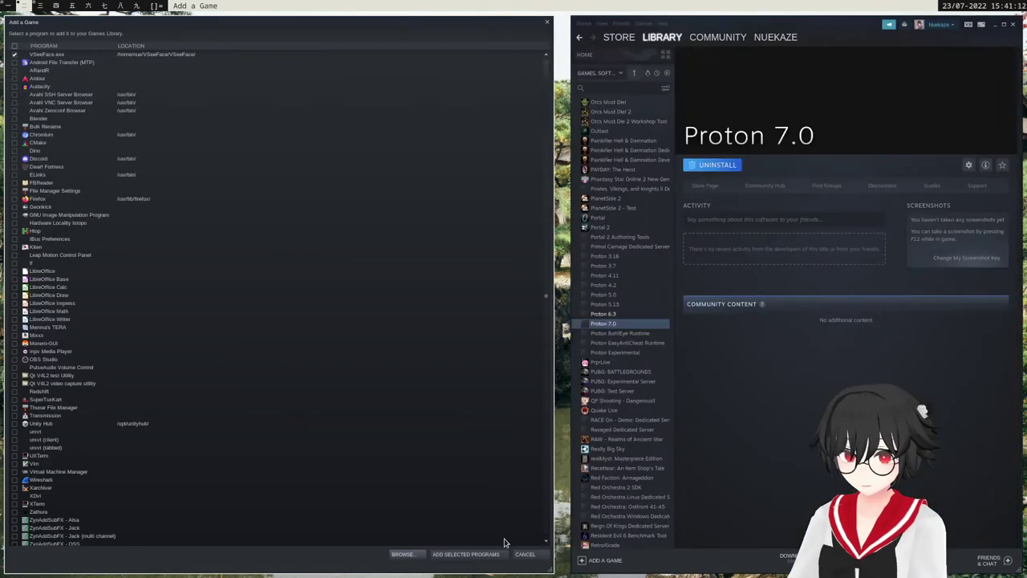
left_click(459, 554)
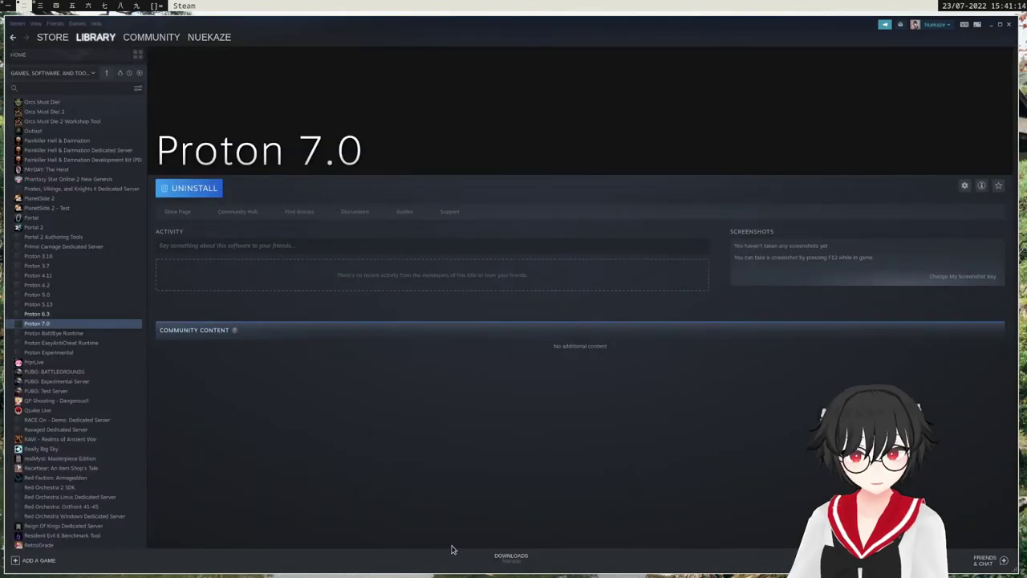
Step: Force the Proton 7.0-3 compatibility tool for VSeeFace.exe in its library properties
left_click_drag(143, 337, 145, 489)
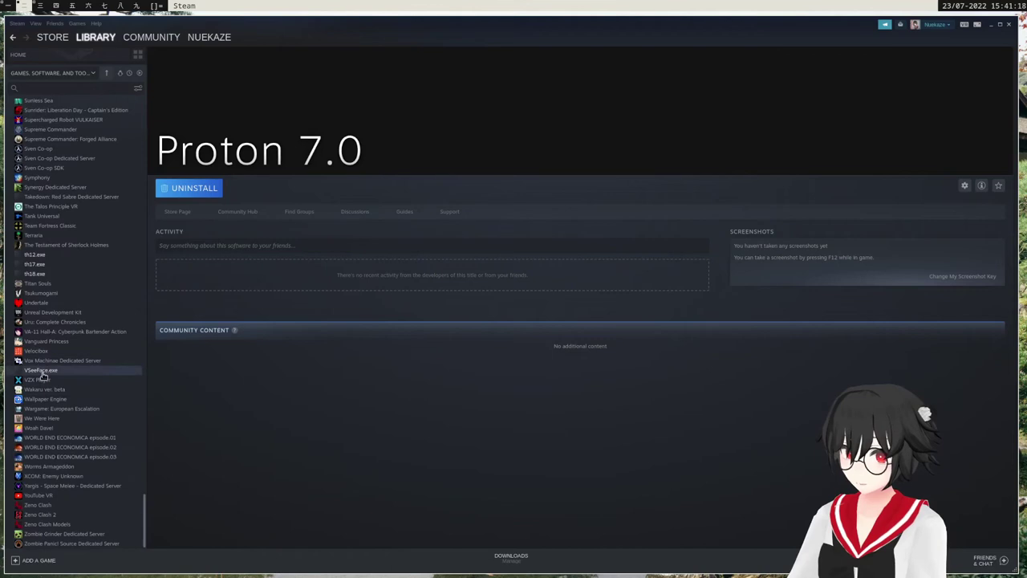
left_click(76, 370)
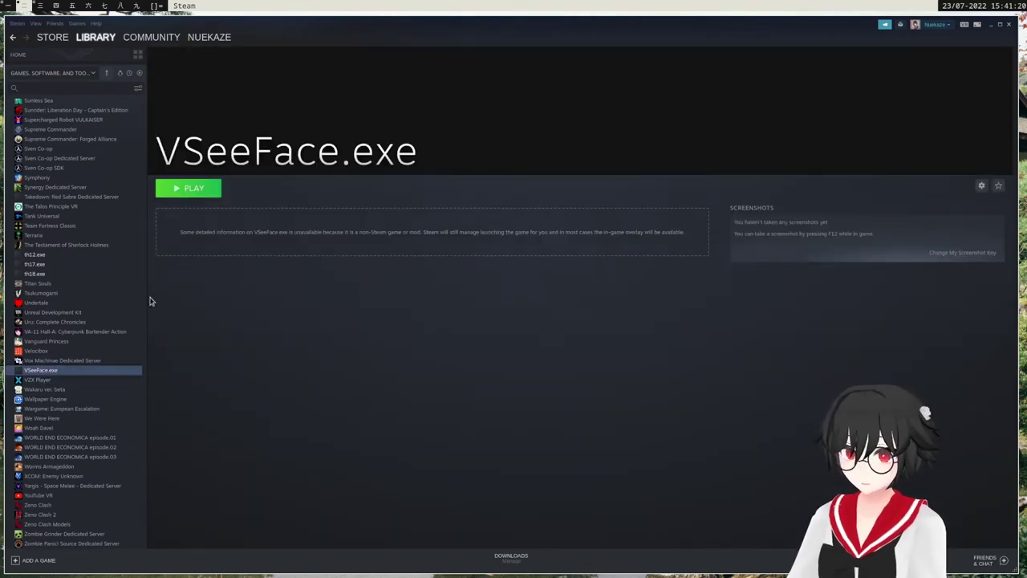
right_click(46, 371)
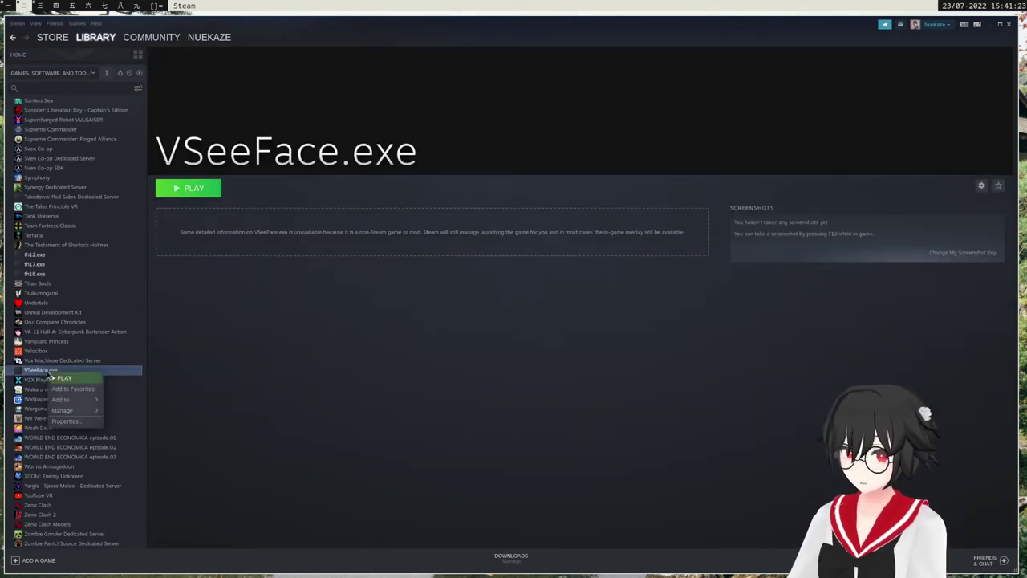
left_click(66, 421)
left_click(377, 216)
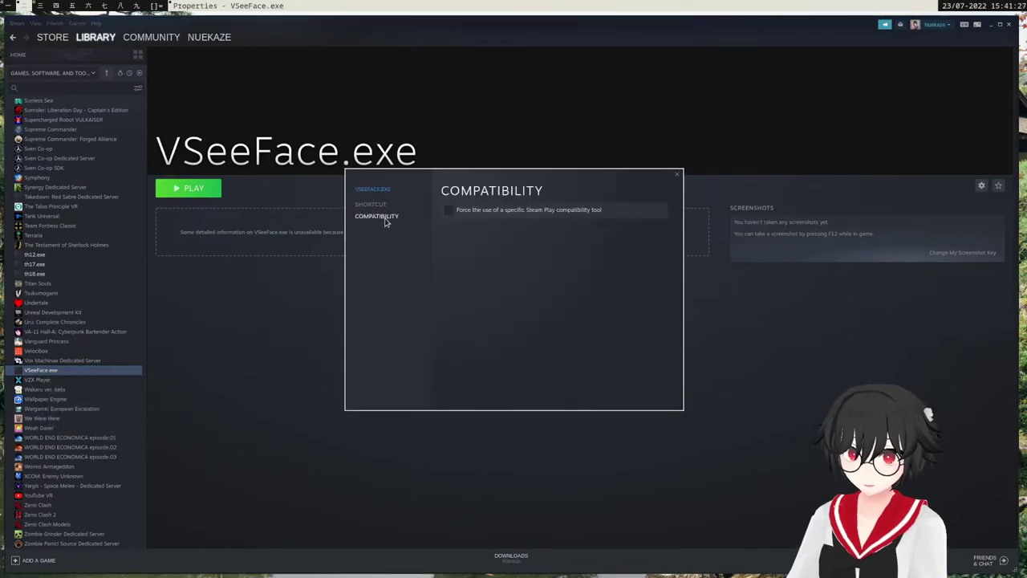
left_click(449, 210)
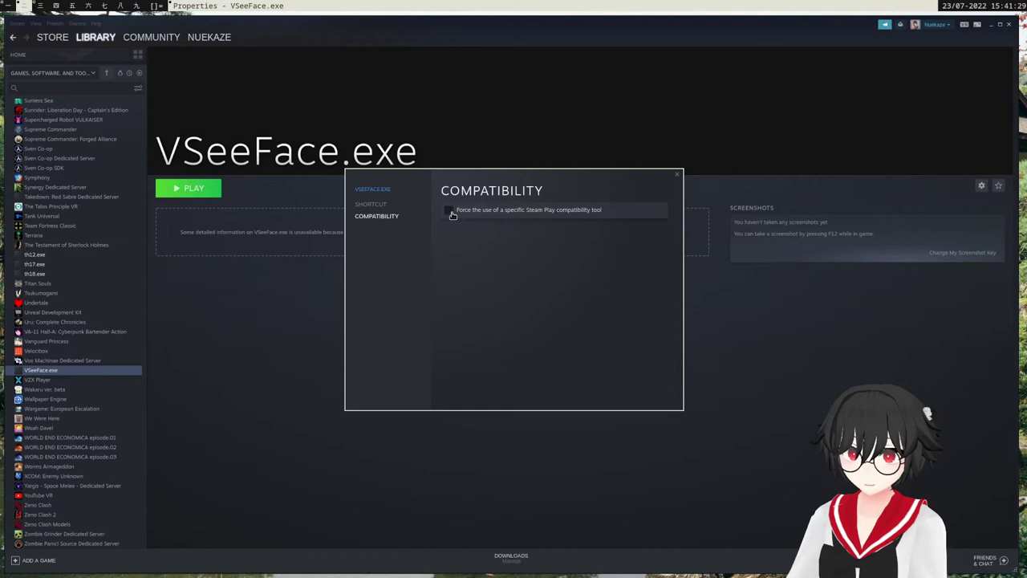
left_click(472, 232)
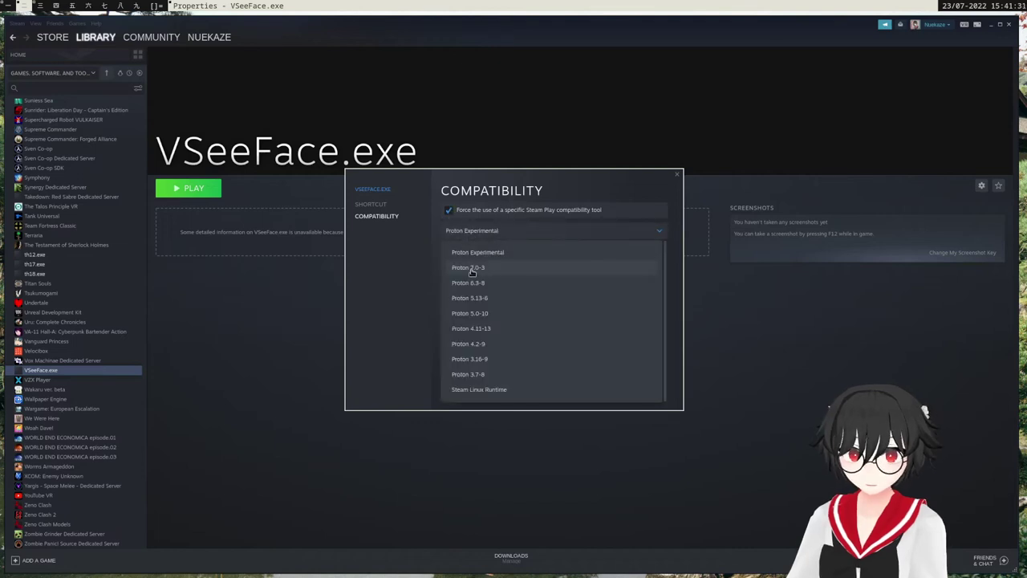
left_click(472, 272)
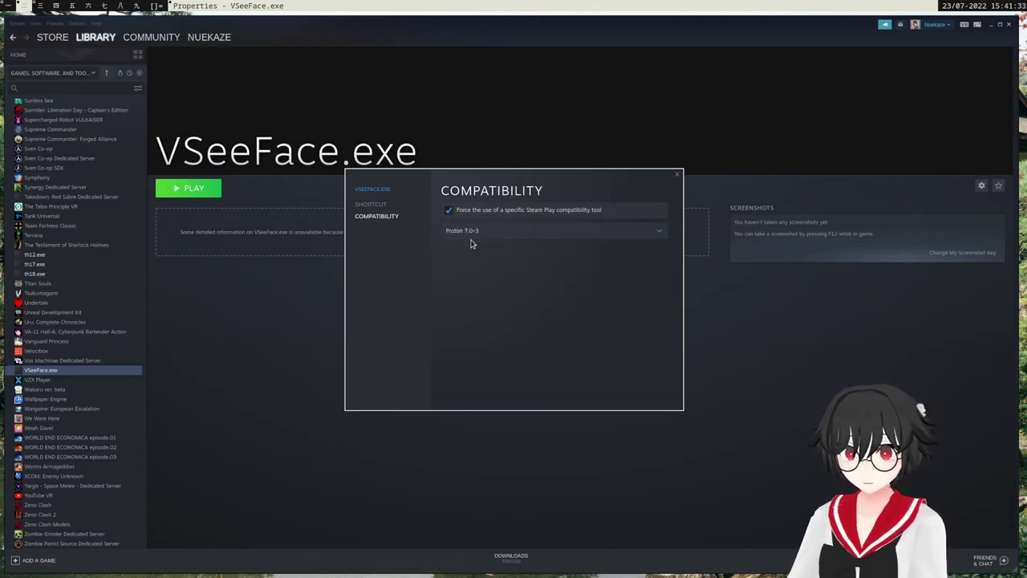
left_click(472, 233)
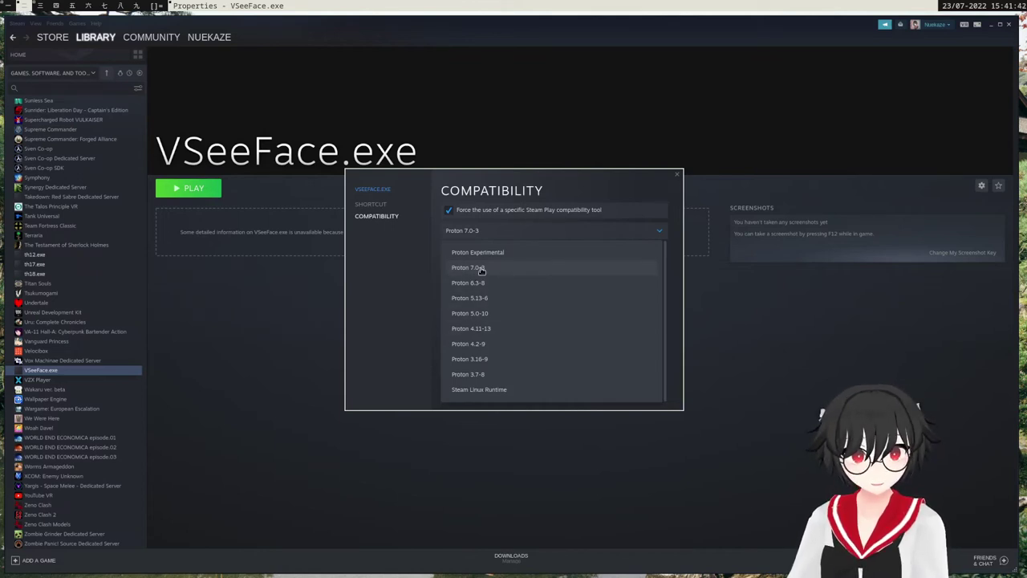
left_click(482, 271)
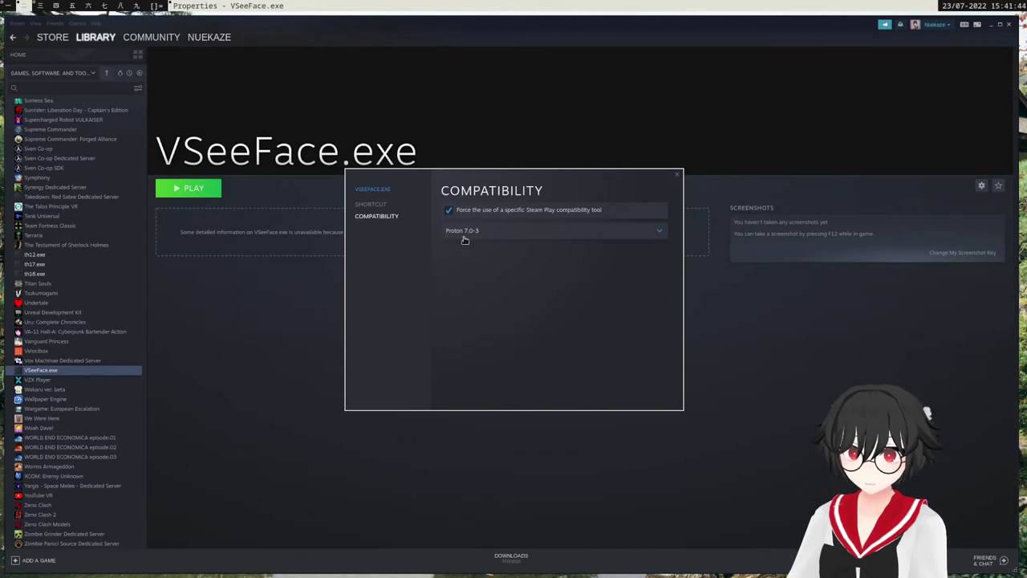
Step: Set the VSeeFace.exe shortcut's launch options to --backgroun-color '#00FF00' and launch it
left_click(371, 205)
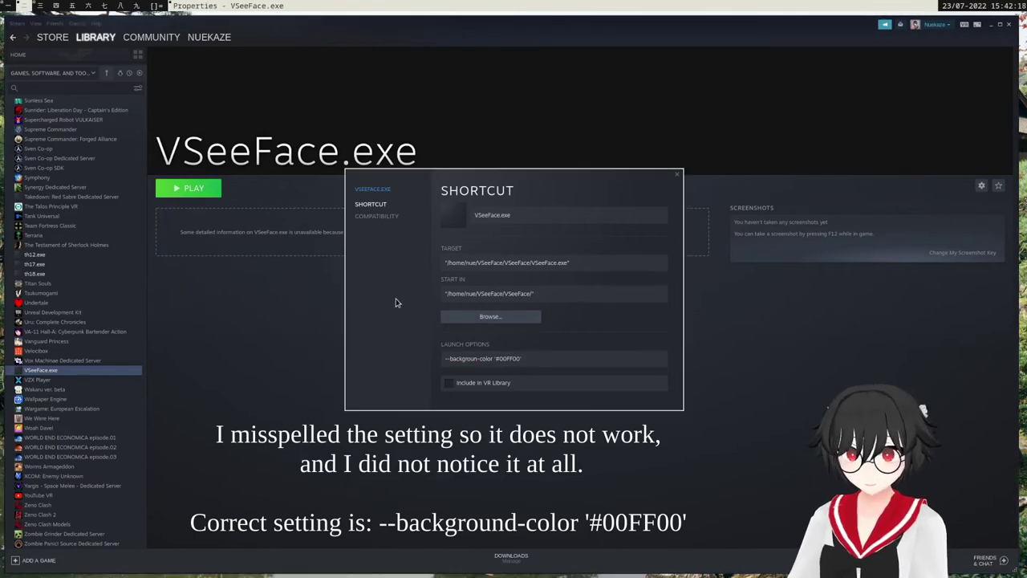
key("Escape")
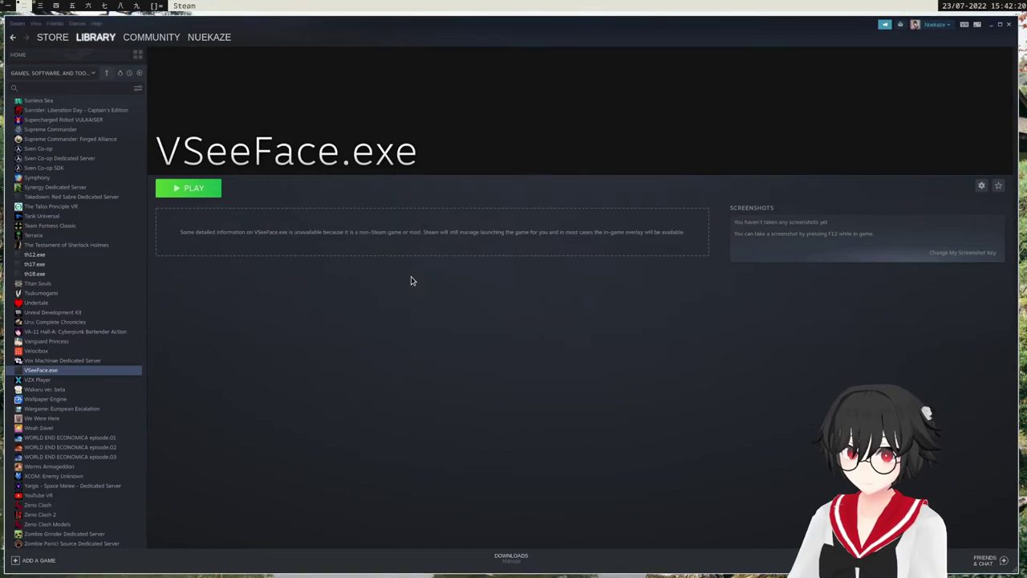
left_click(192, 189)
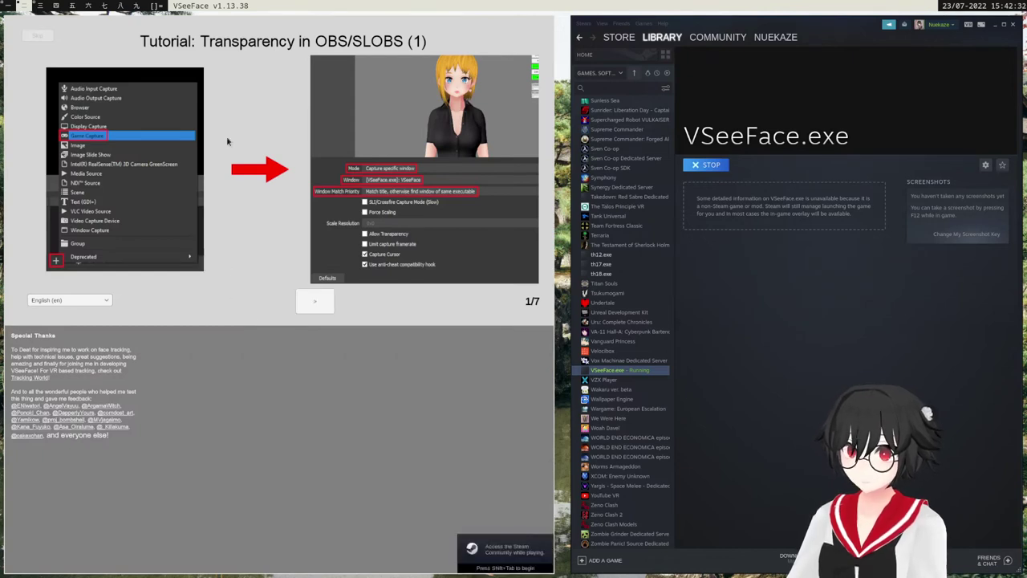
Step: Skip the transparency tutorial and add the PS_Male VRM avatar to the local avatars
left_click(35, 36)
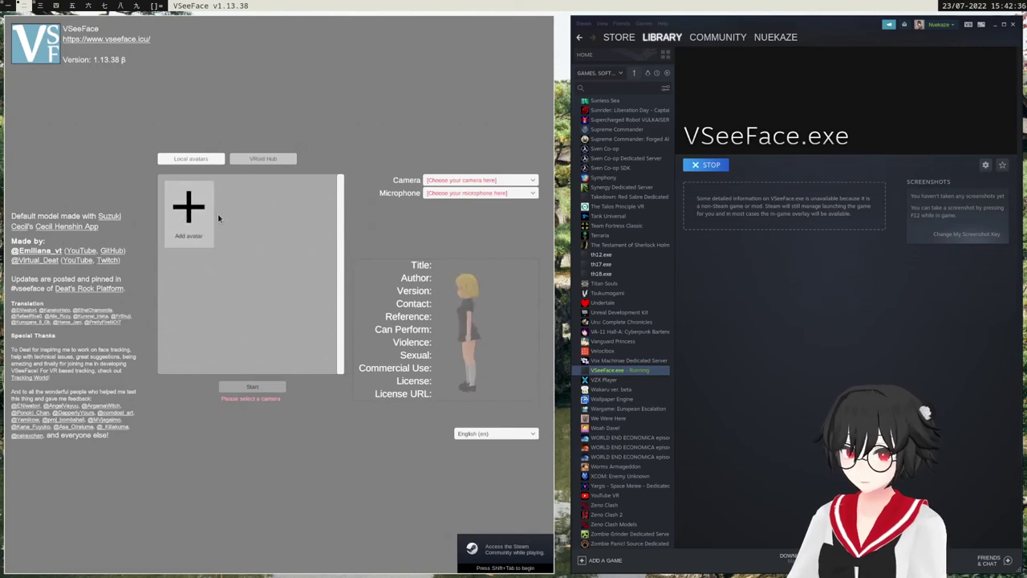
left_click(192, 211)
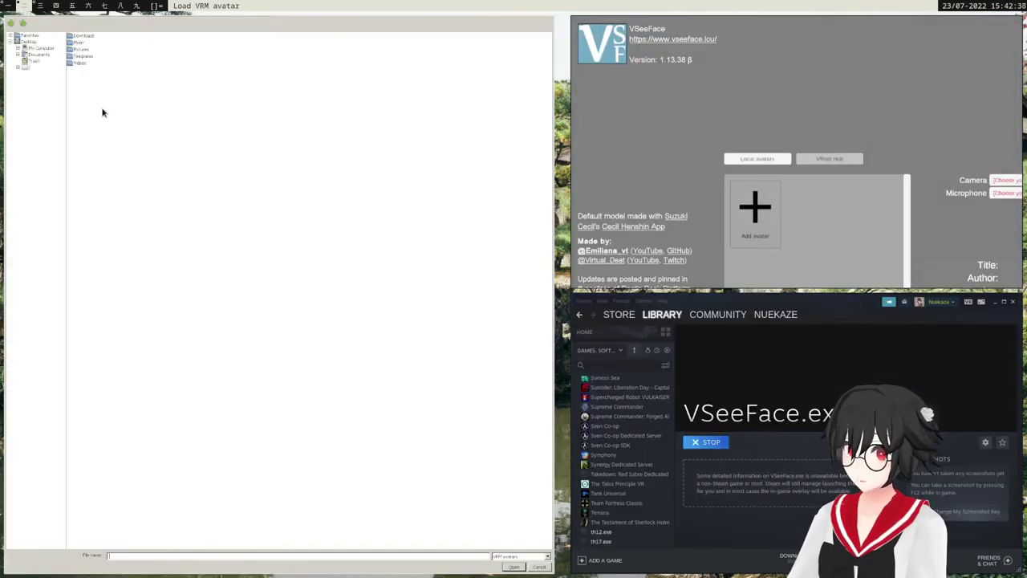
left_click(27, 69)
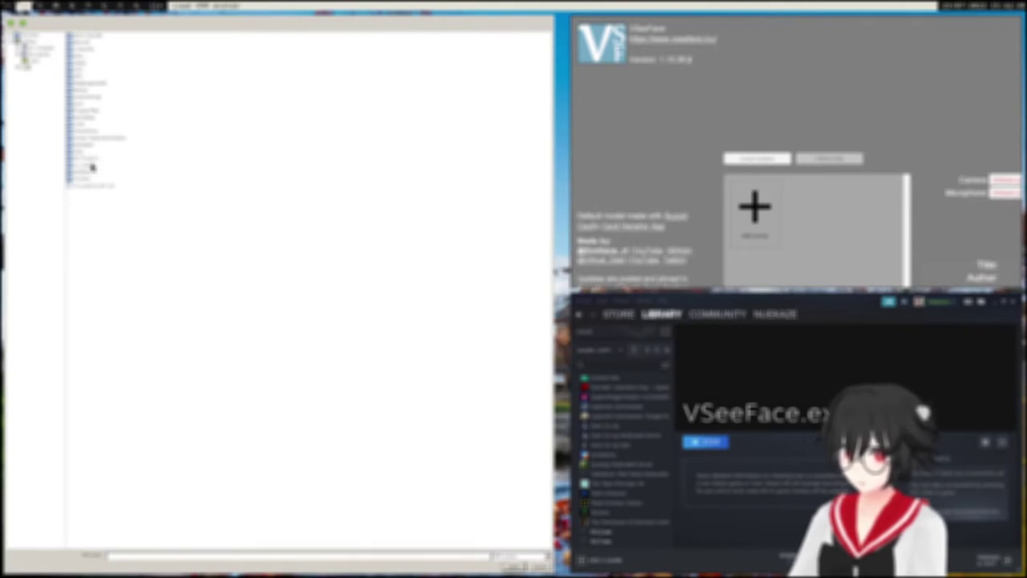
double_click(90, 162)
left_click(85, 105)
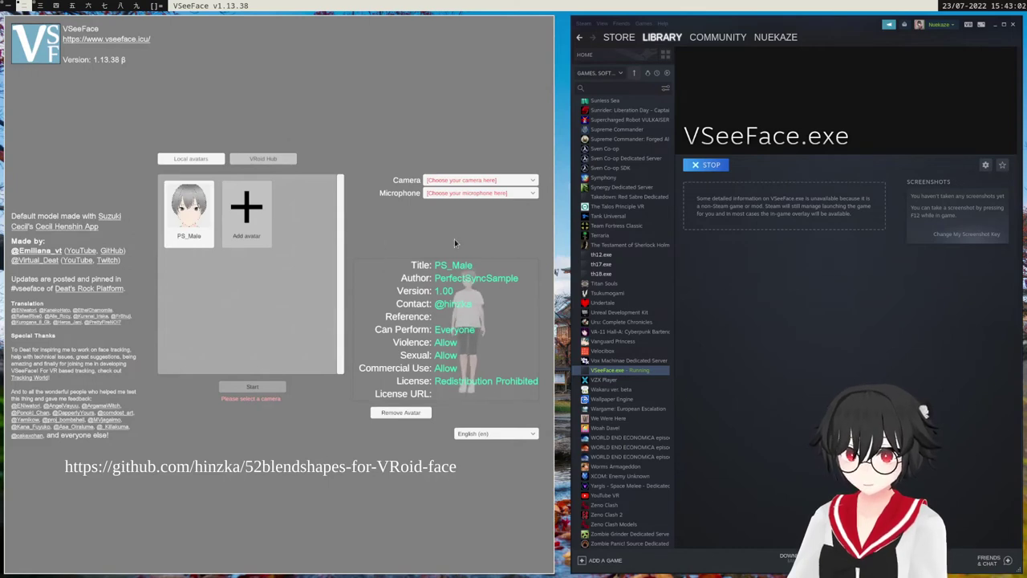
Step: Choose [OpenSeeFace tracking] as the camera and start VSeeFace with the PS_Male avatar
left_click(447, 184)
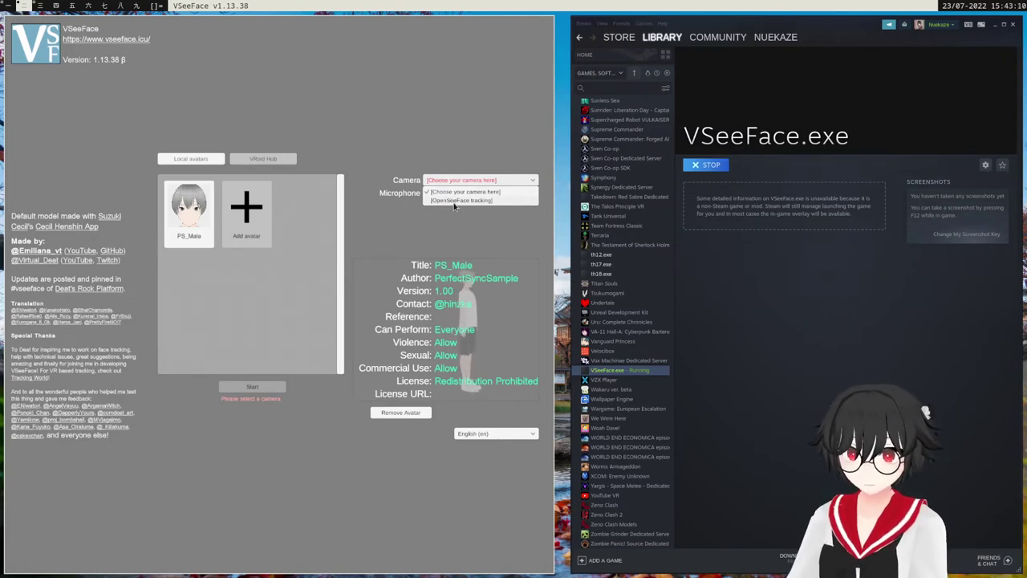
left_click(441, 201)
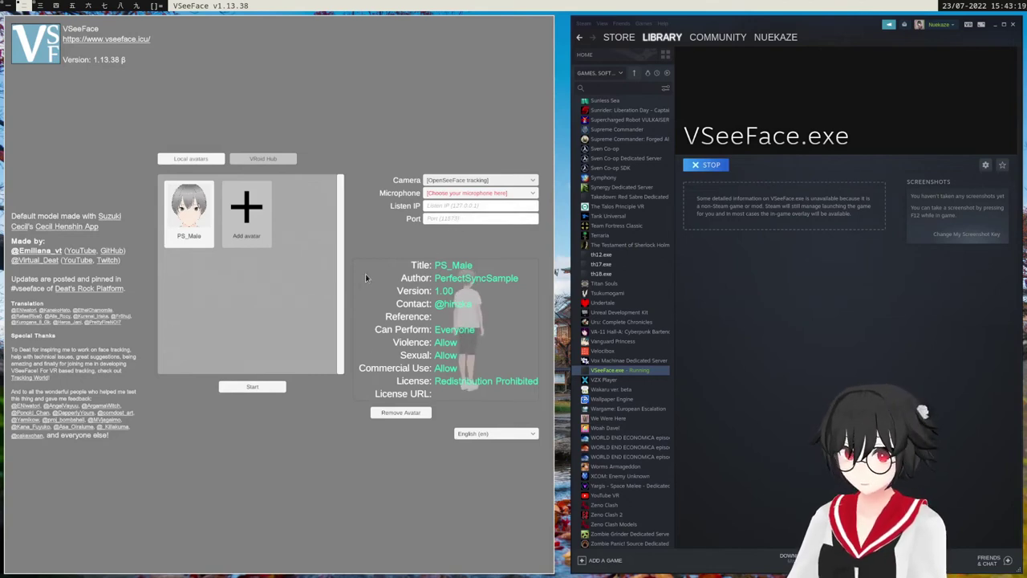
left_click(255, 387)
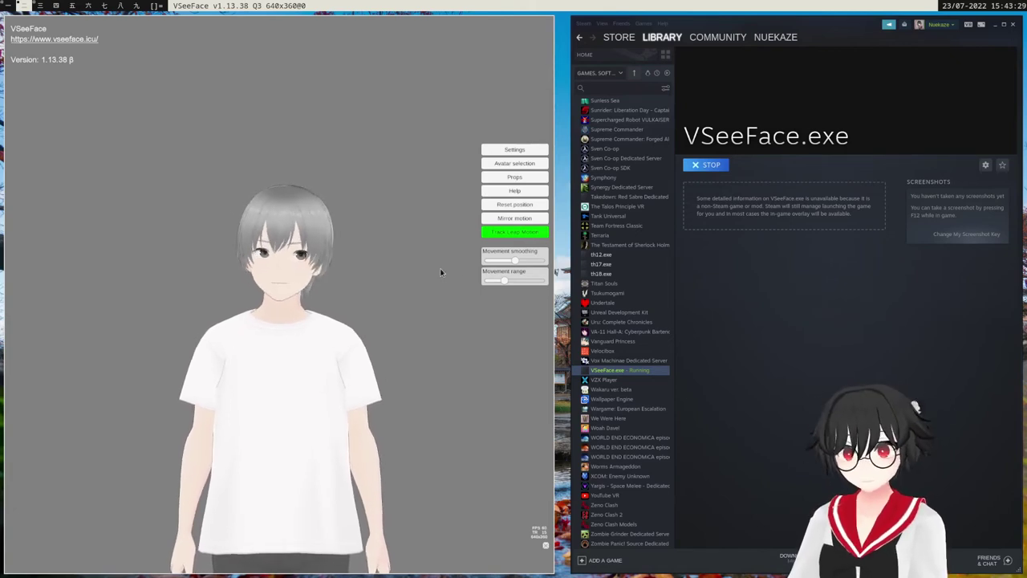
Step: Turn on mirrored motion for the avatar and toggle the Face tracking option in the general settings
left_click(517, 219)
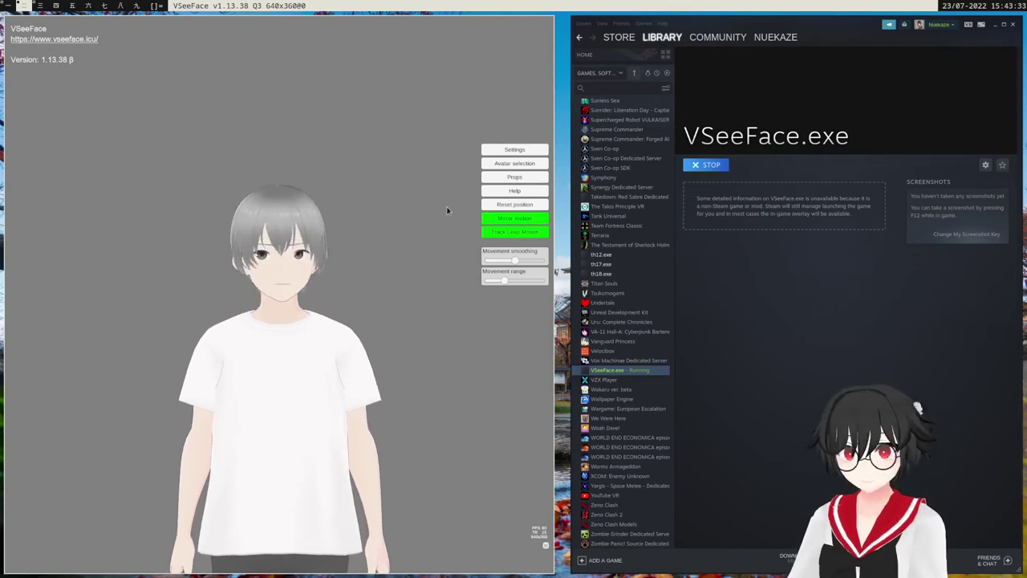
left_click(497, 150)
left_click(462, 153)
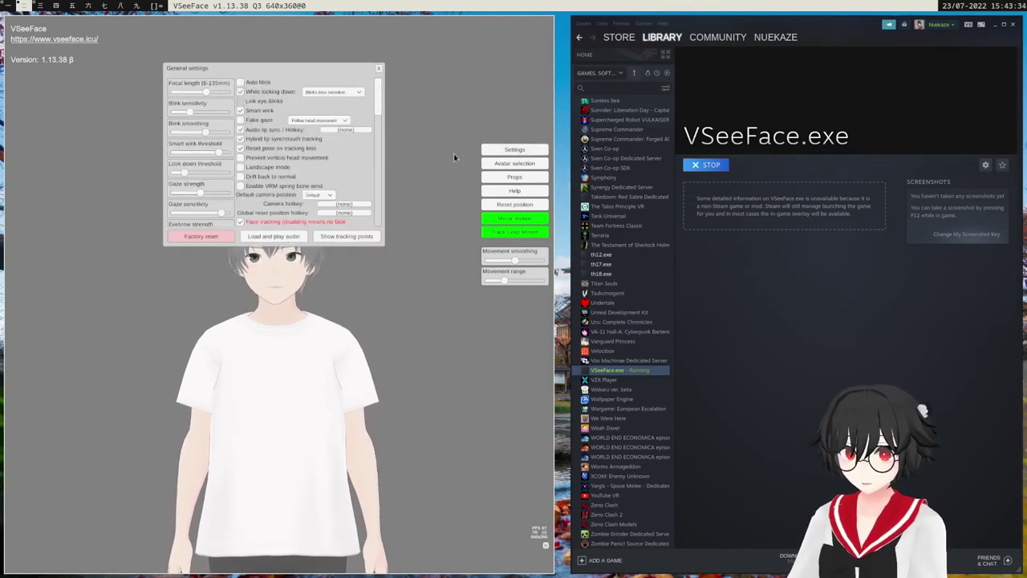
scroll(268, 196, "down", 5)
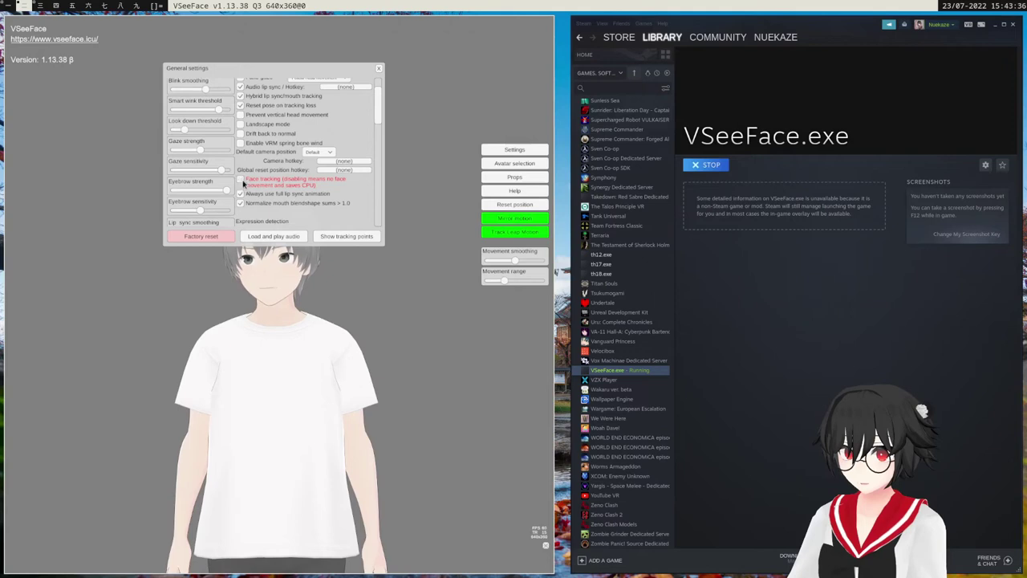
left_click(241, 179)
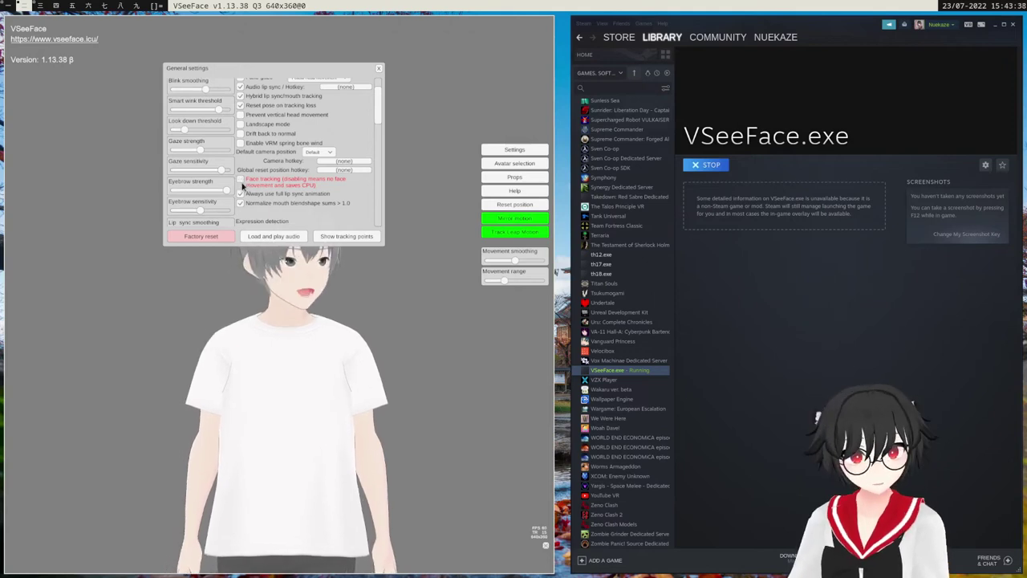
scroll(376, 114, "down", 3)
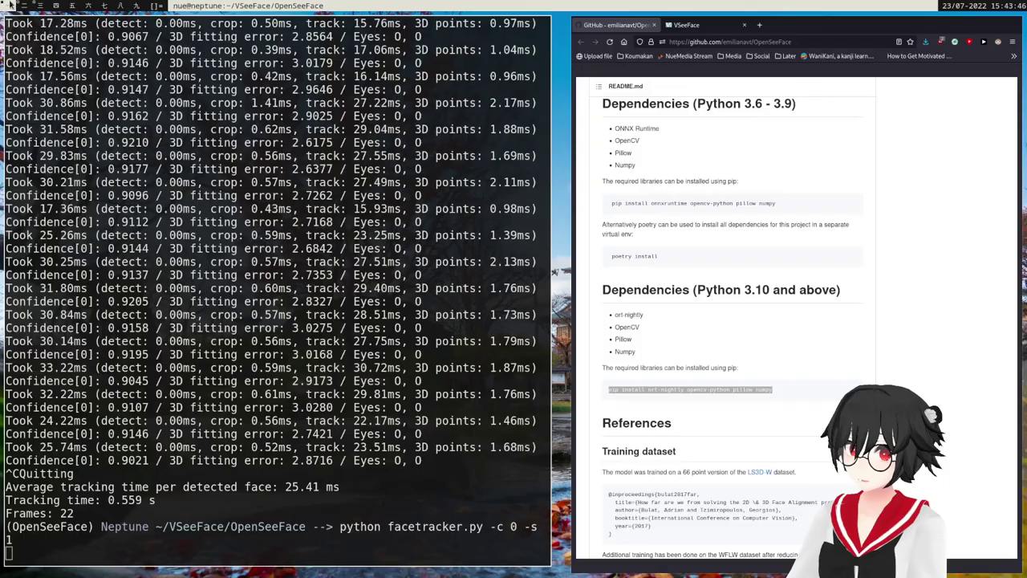
Step: Switch to the terminal and stop the running face tracker
key("ctrl+c")
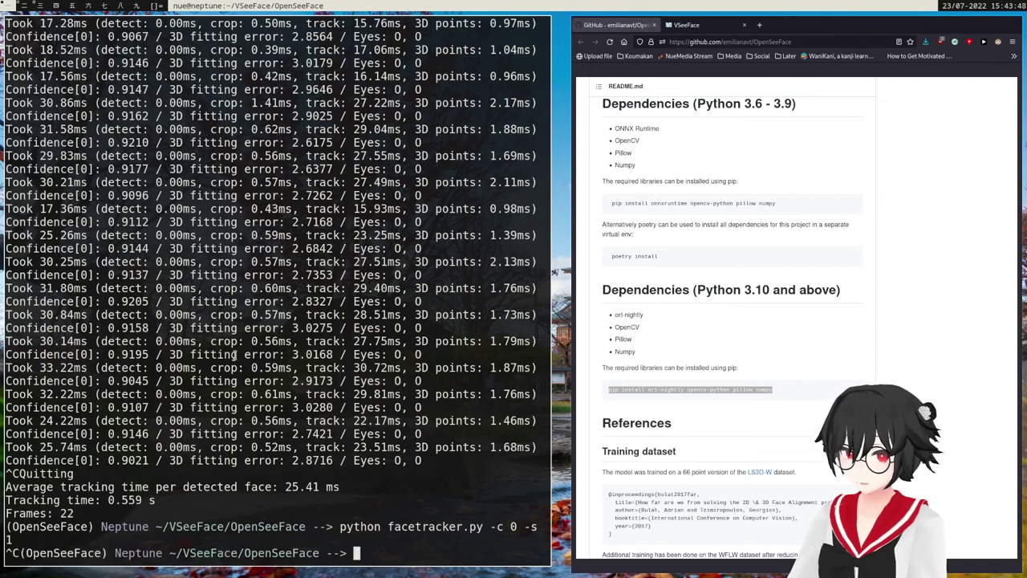
Step: Switch to VSeeFace and turn off Audio lip sync in the general settings
left_click(28, 8)
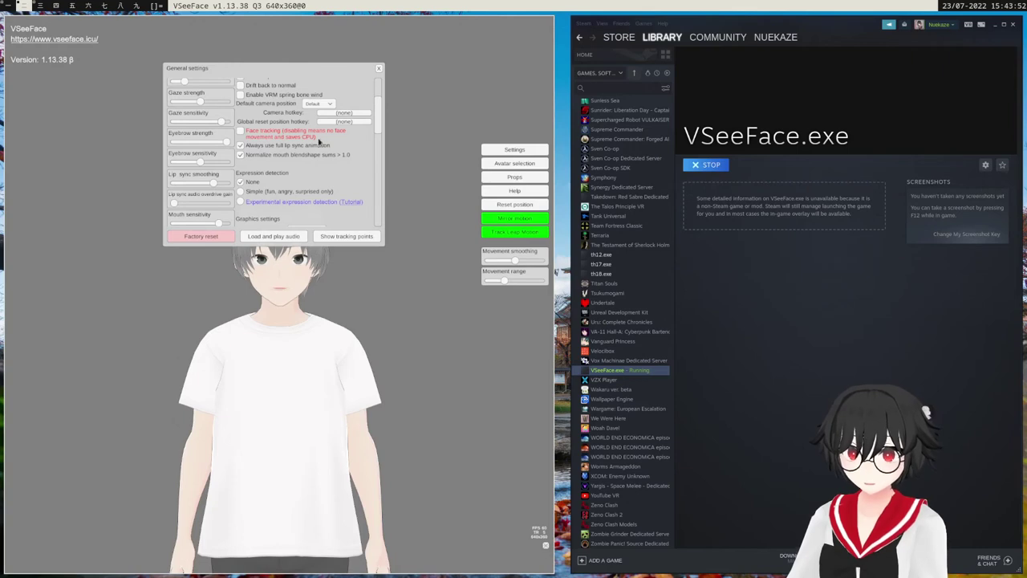
left_click_drag(378, 126, 379, 105)
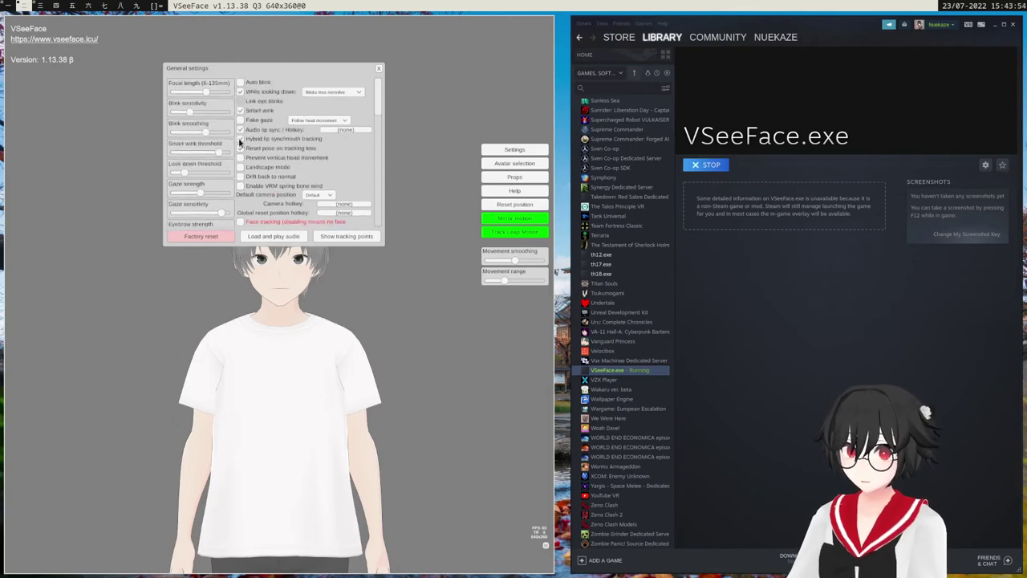
left_click(241, 130)
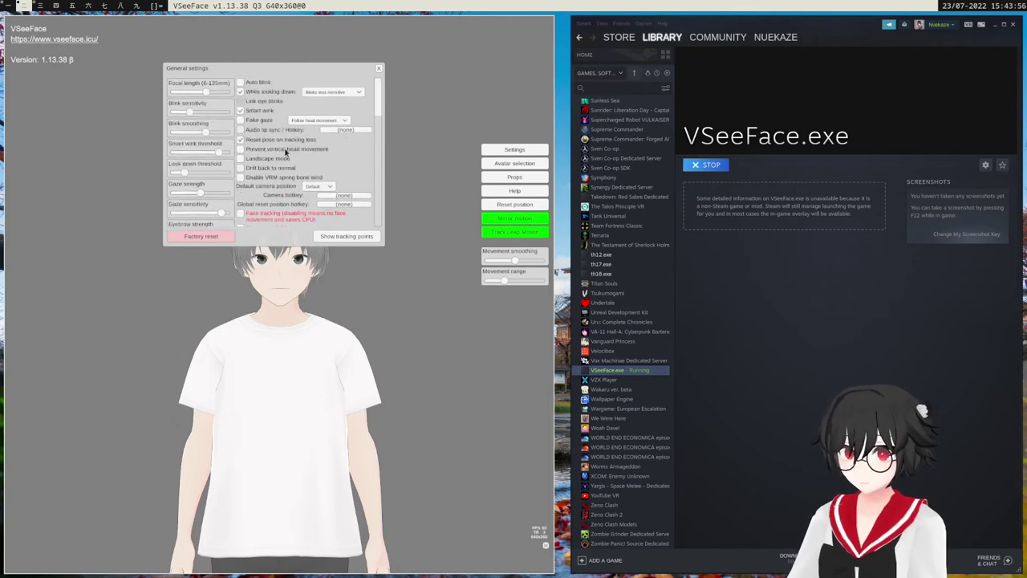
Step: Try running the face tracker again from the terminal with python facetracker.py -c 0 -s 1, then stop it
left_click(49, 7)
key("Up")
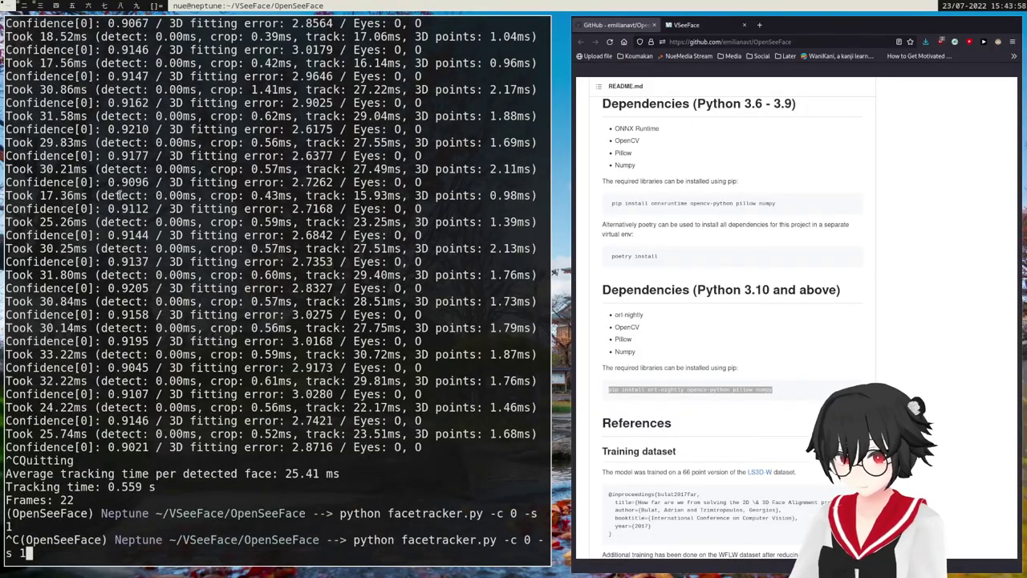
key("Return")
left_click(23, 5)
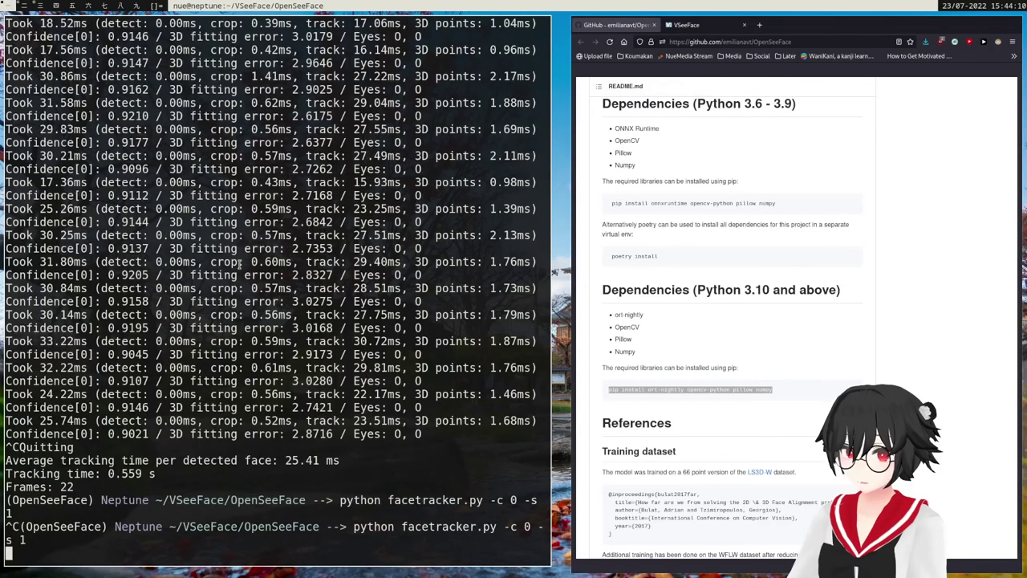
key("ctrl+c")
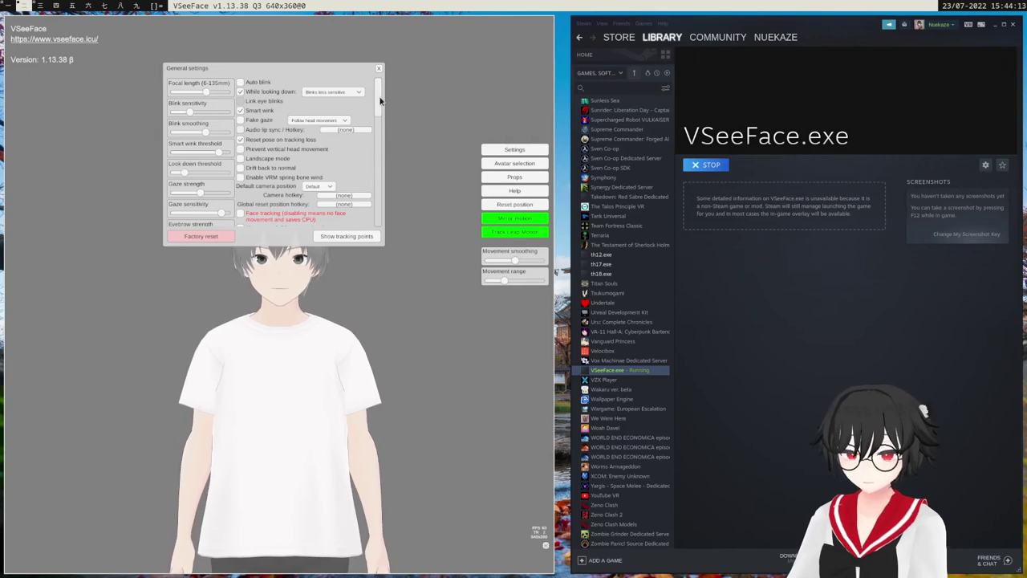
Step: Enable the iPhone/ARKit tracking receiver in VSeeFace with VTube Studio as the tracking app, and close the general settings
left_click_drag(381, 100, 381, 170)
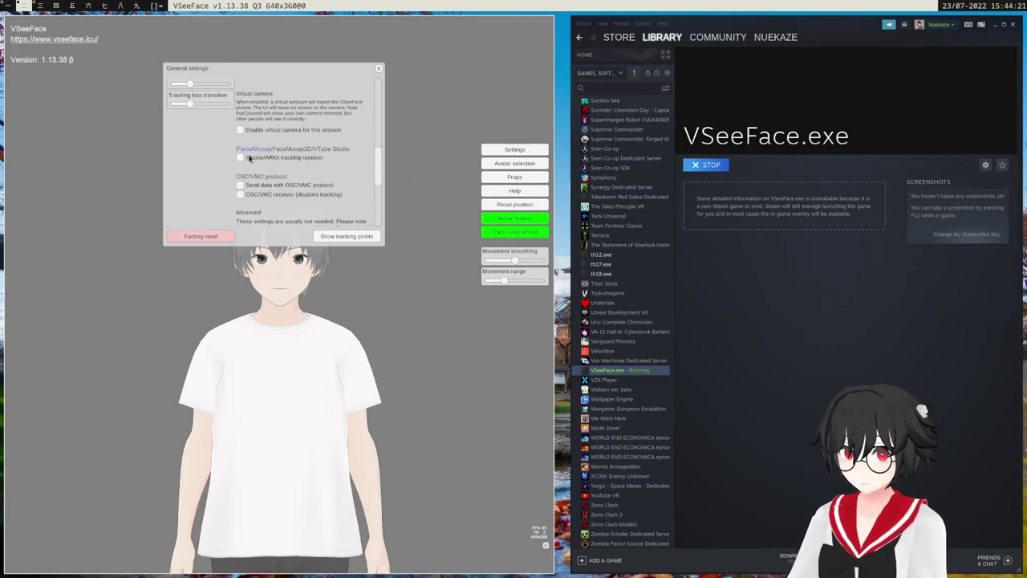
left_click(240, 159)
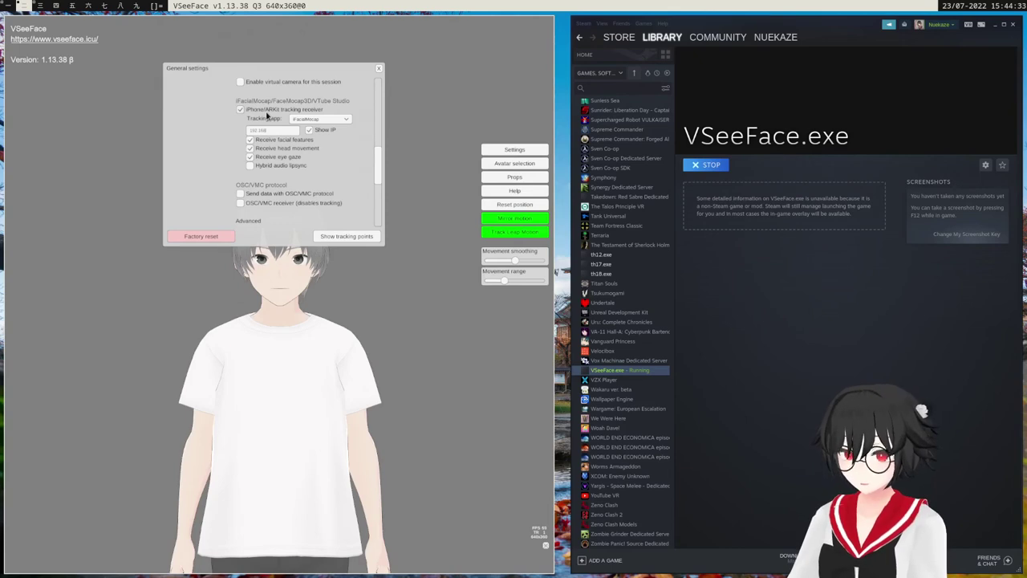
left_click(350, 119)
left_click(319, 148)
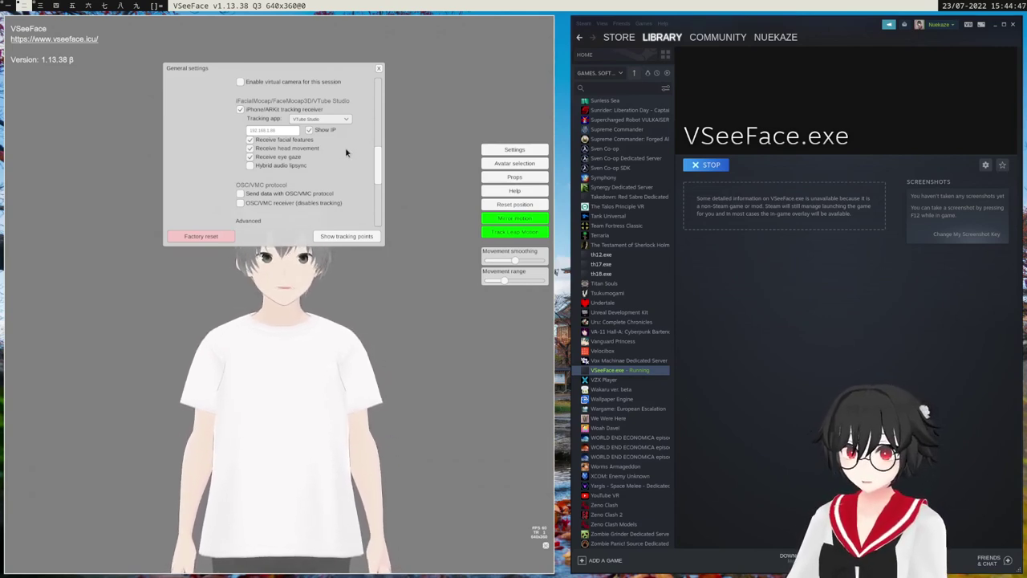
left_click(380, 70)
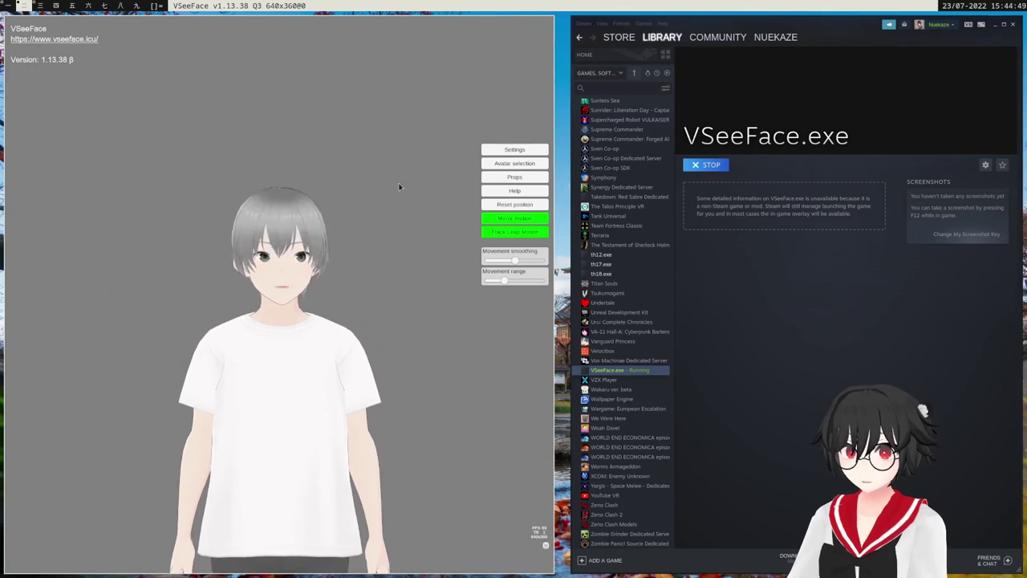